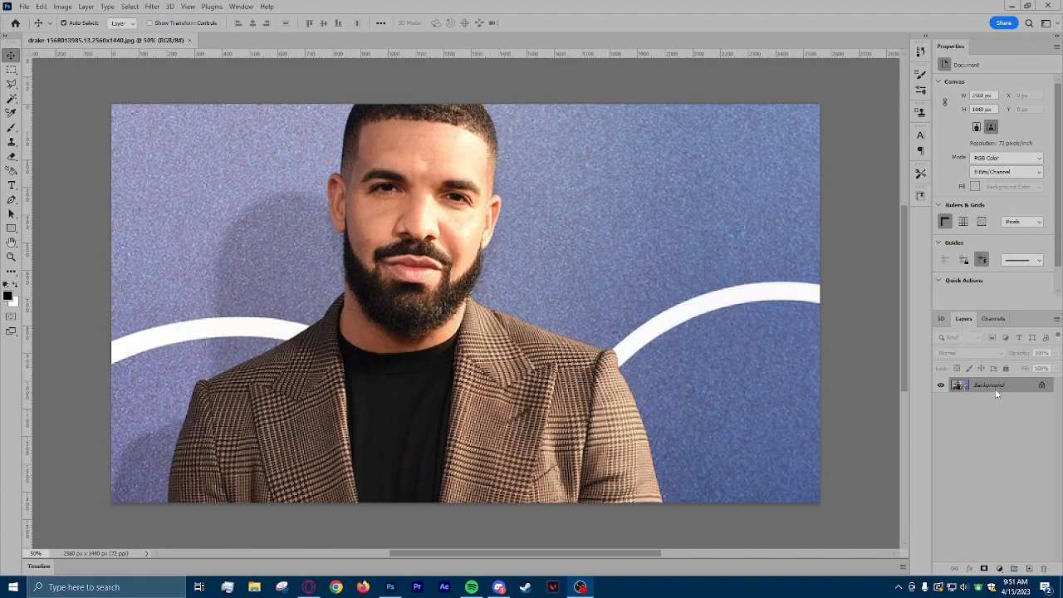
Convert the locked Background into an editable layer named Layer 0, with Normal mode and 100% opacity.
{"action": "left_click", "coordinate": [998, 385]}
{"action": "right_click", "coordinate": [998, 387]}
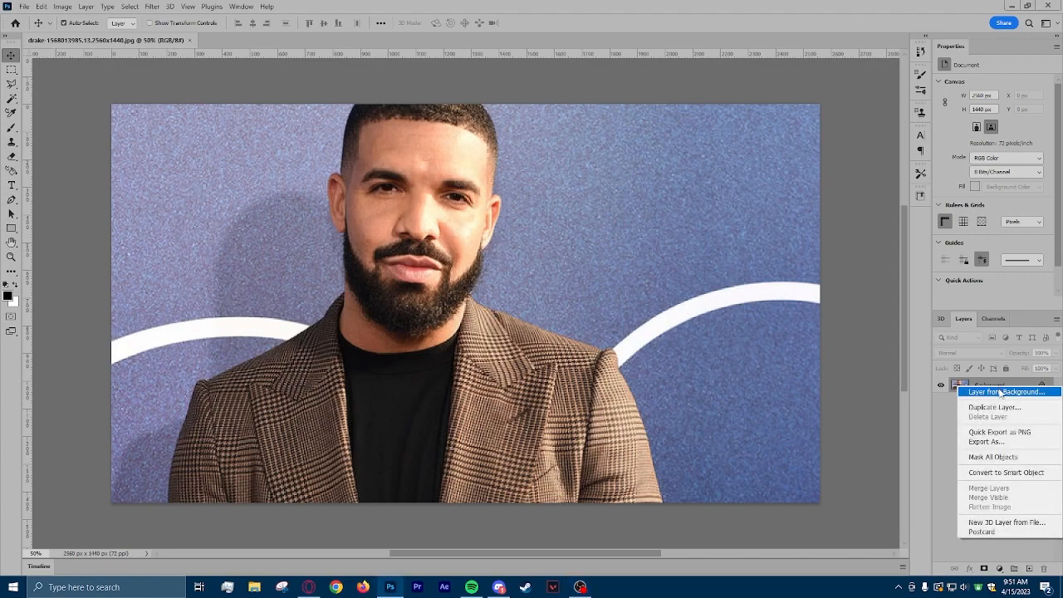
{"action": "left_click", "coordinate": [1003, 393]}
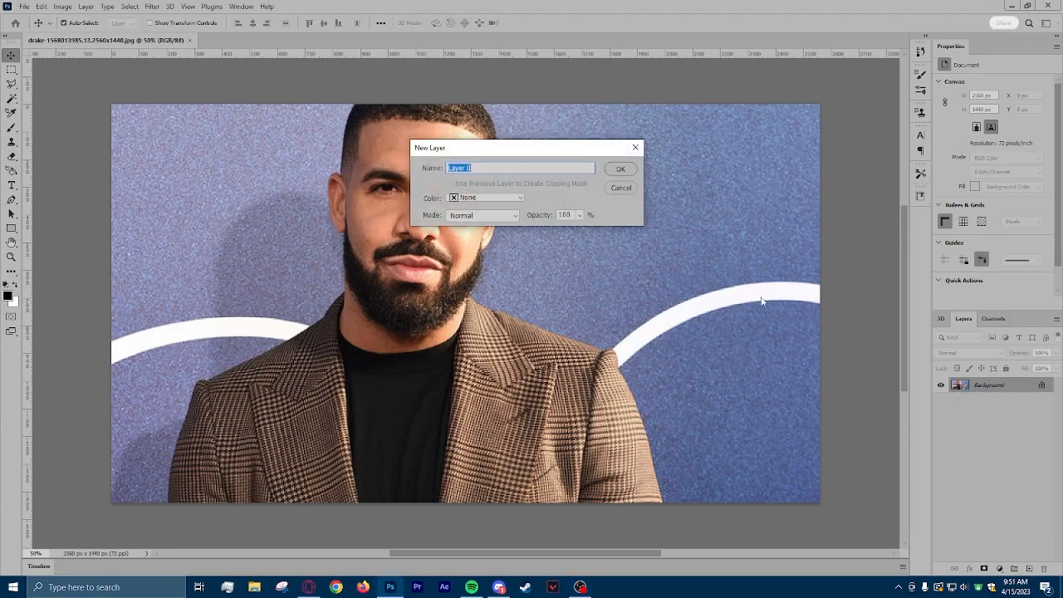
{"action": "left_click", "coordinate": [620, 170]}
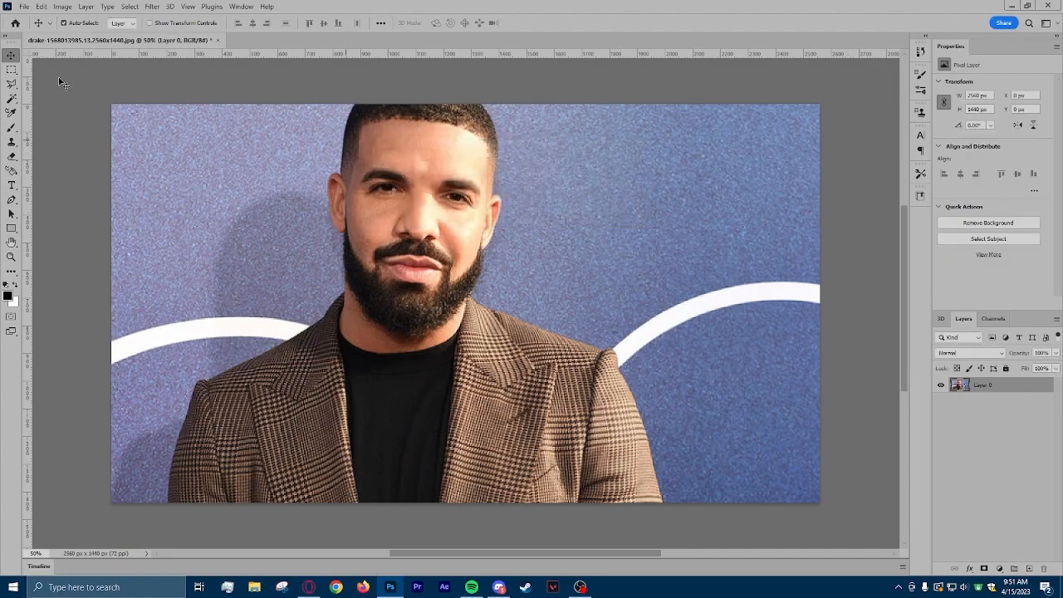
With the Magic Wand, select and delete the blue wall areas and white arc to the left of the man.
{"action": "left_click", "coordinate": [11, 99]}
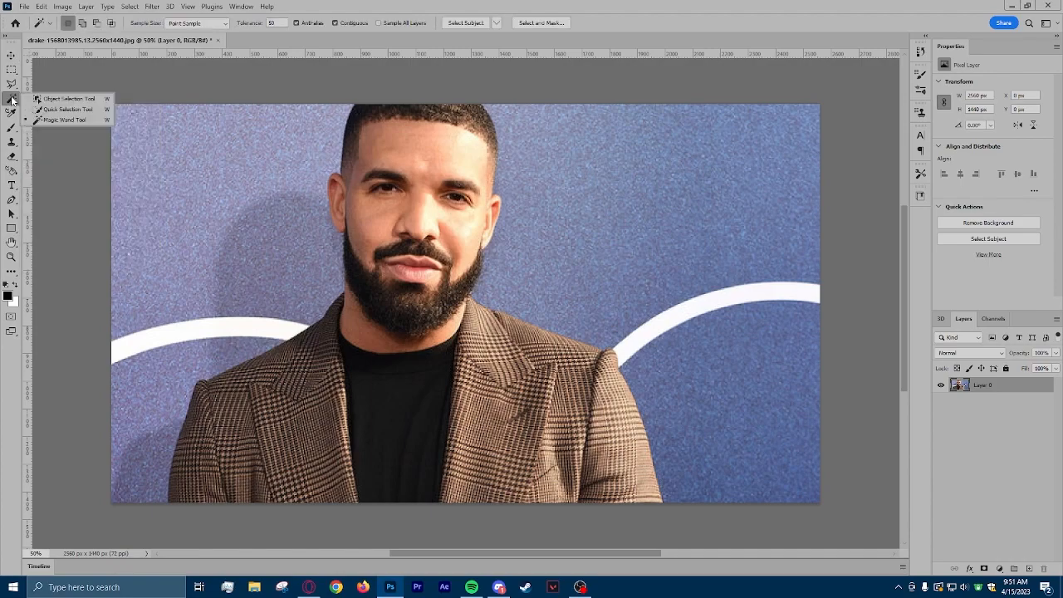
{"action": "left_click", "coordinate": [51, 119]}
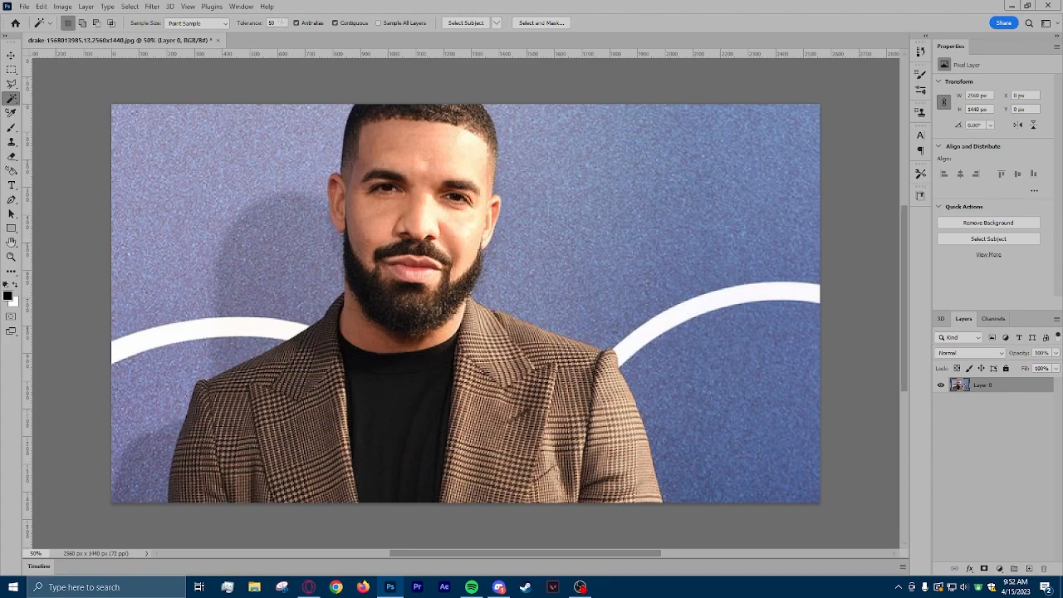
{"action": "left_click", "coordinate": [240, 179]}
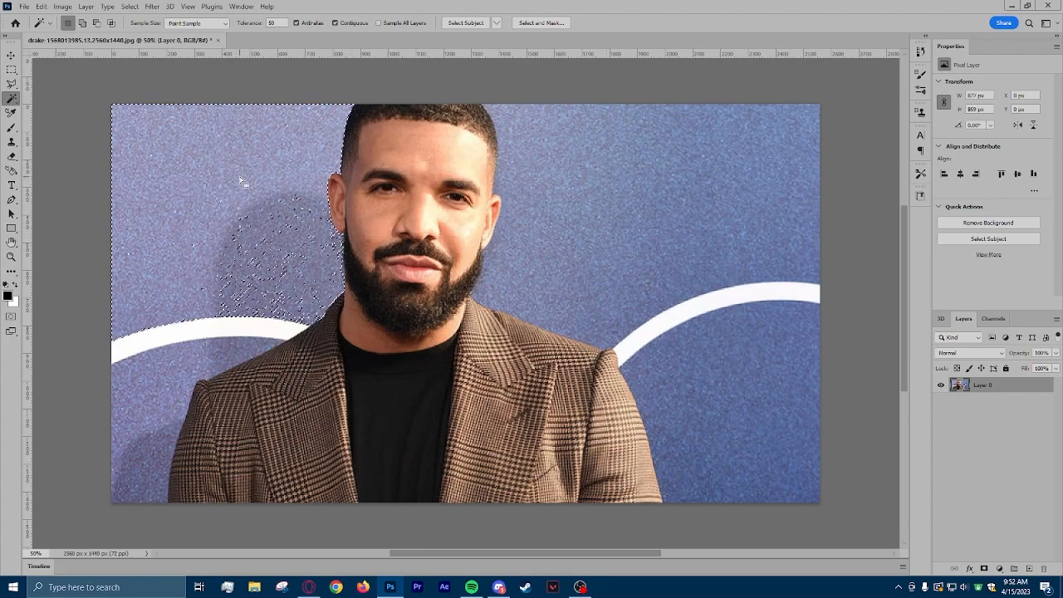
{"action": "key", "text": "Delete"}
{"action": "key", "text": "ctrl+d"}
{"action": "left_click", "coordinate": [189, 344]}
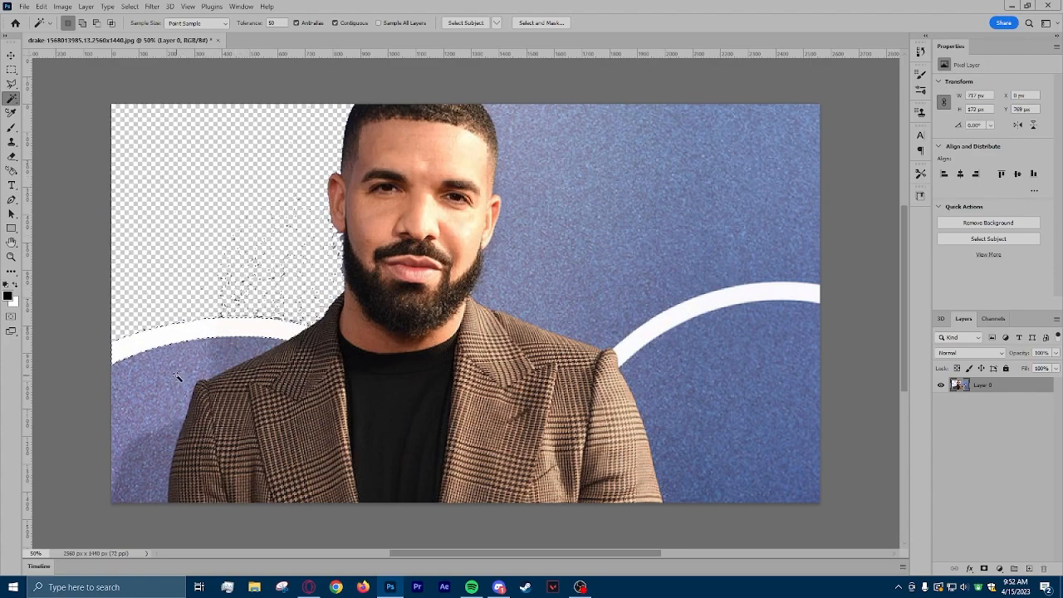
{"action": "key", "text": "Delete"}
{"action": "left_click", "coordinate": [153, 361]}
{"action": "key", "text": "Delete"}
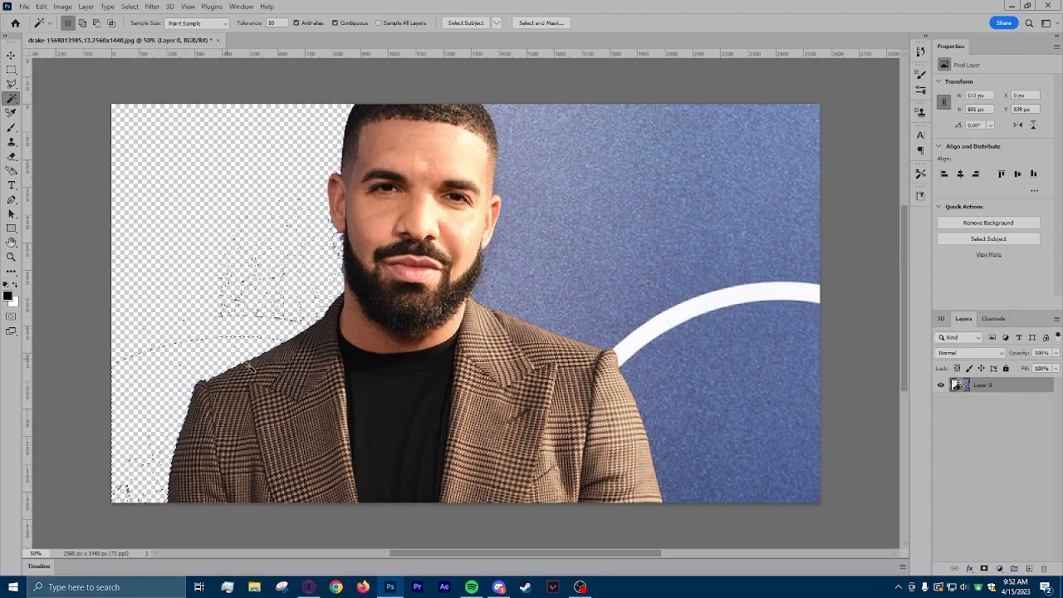
Delete the blue wall areas to the right of the man with the Magic Wand, and clear the selection.
{"action": "left_click", "coordinate": [722, 446]}
{"action": "key", "text": "Delete"}
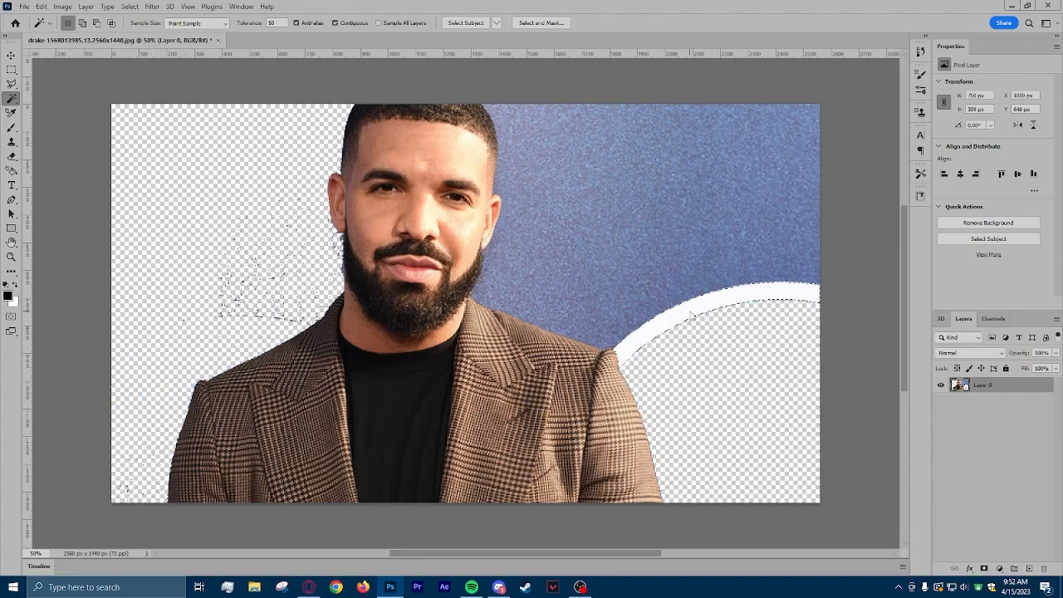
{"action": "left_click", "coordinate": [642, 269]}
{"action": "key", "text": "Delete"}
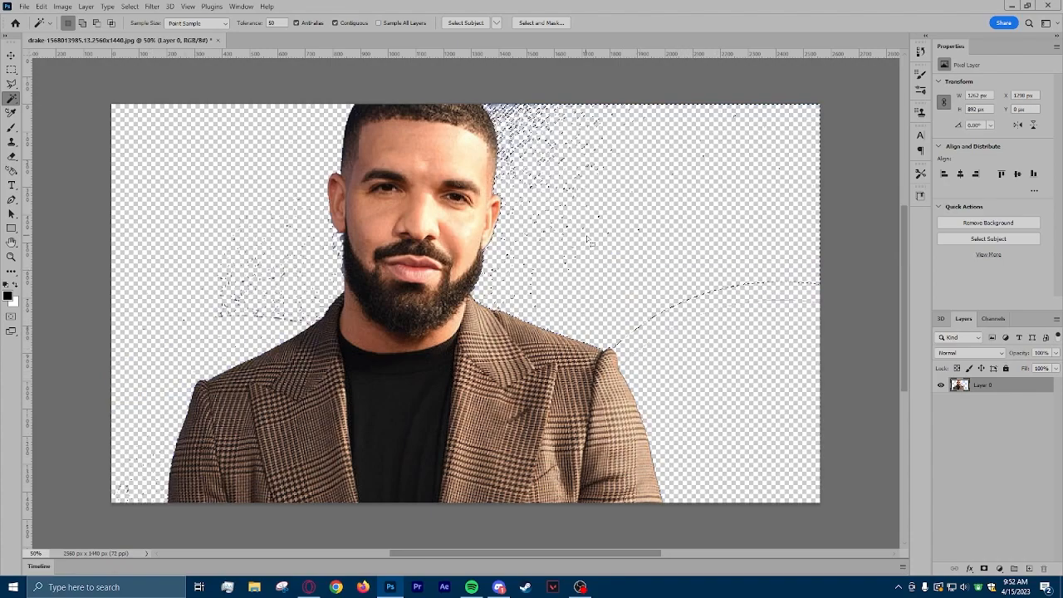
{"action": "left_click", "coordinate": [10, 70]}
{"action": "left_click", "coordinate": [65, 69]}
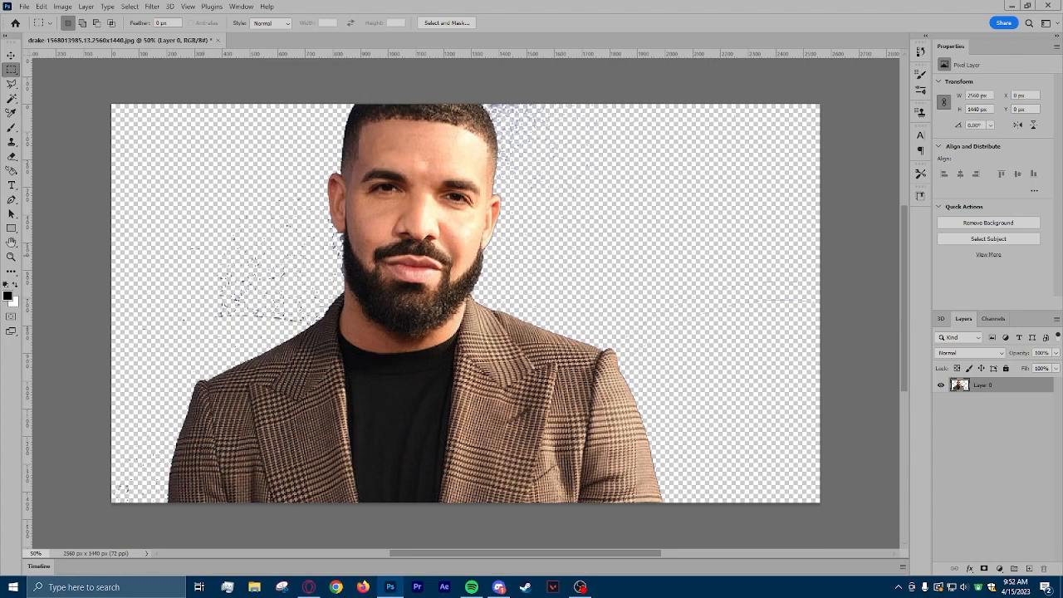
Erase the stray background specks in the transparent area left of the man's face and neck with the Eraser.
{"action": "left_click", "coordinate": [11, 157]}
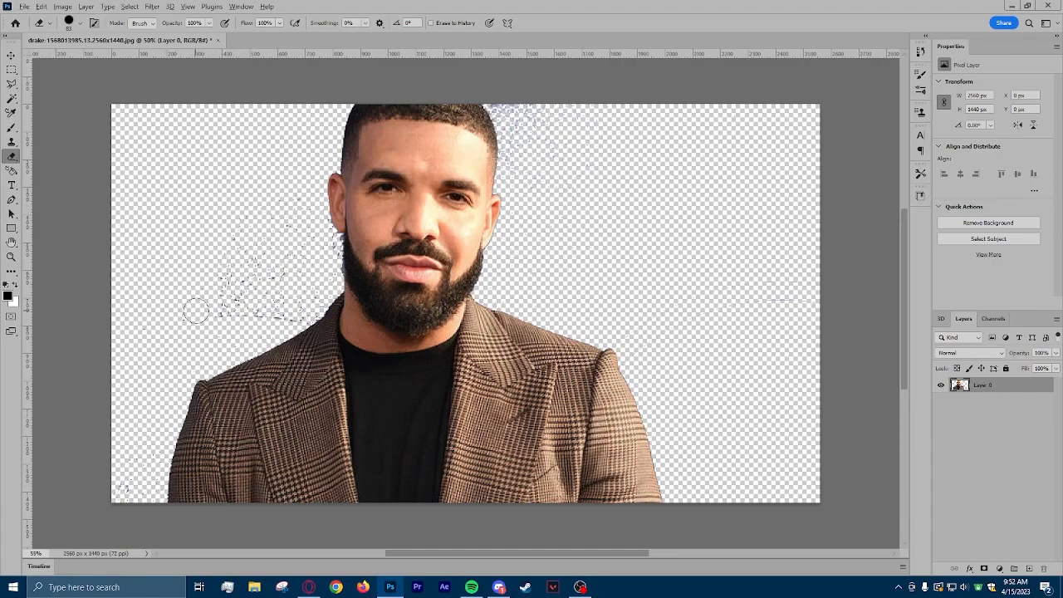
{"action": "scroll", "coordinate": [195, 308], "scroll_direction": "up", "scroll_amount": 3}
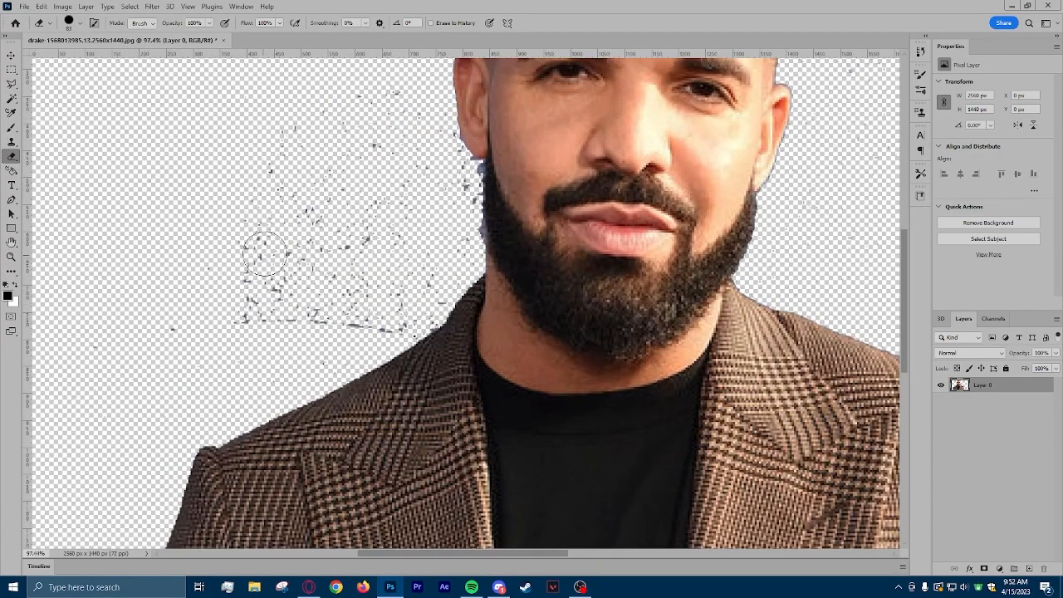
{"action": "scroll", "coordinate": [265, 241], "scroll_direction": "up", "scroll_amount": 1}
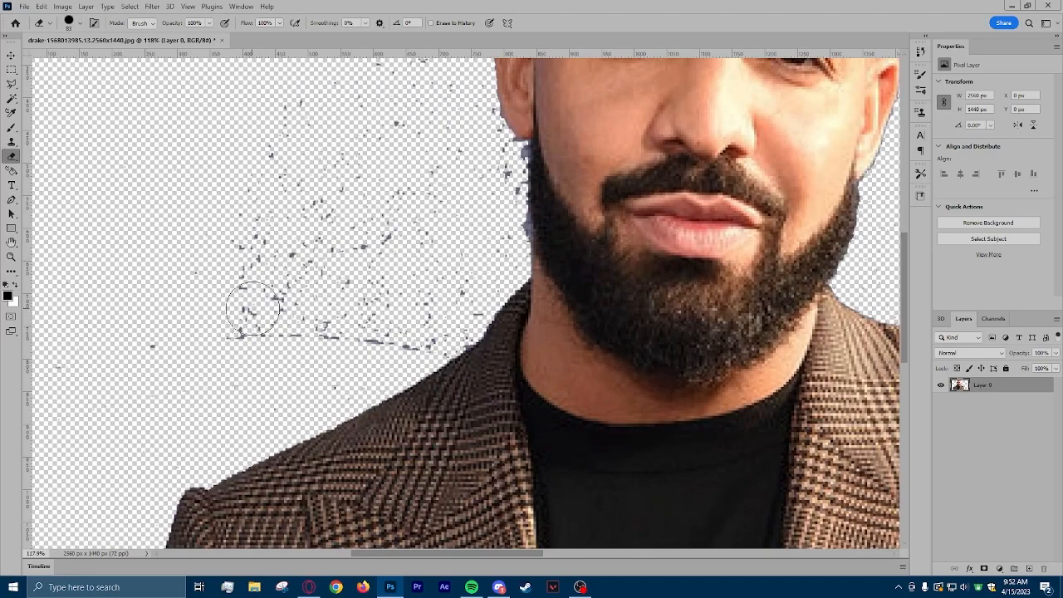
{"action": "scroll", "coordinate": [245, 287], "scroll_direction": "up", "scroll_amount": 2}
{"action": "mouse_move", "coordinate": [238, 229]}
{"action": "left_mouse_down"}
{"action": "mouse_move", "coordinate": [240, 268]}
{"action": "mouse_move", "coordinate": [192, 406]}
{"action": "mouse_move", "coordinate": [300, 92]}
{"action": "mouse_move", "coordinate": [248, 309]}
{"action": "mouse_move", "coordinate": [191, 386]}
{"action": "mouse_move", "coordinate": [343, 299]}
{"action": "mouse_move", "coordinate": [260, 403]}
{"action": "mouse_move", "coordinate": [261, 439]}
{"action": "mouse_move", "coordinate": [307, 456]}
{"action": "mouse_move", "coordinate": [440, 358]}
{"action": "mouse_move", "coordinate": [471, 346]}
{"action": "mouse_move", "coordinate": [454, 378]}
{"action": "mouse_move", "coordinate": [500, 358]}
{"action": "mouse_move", "coordinate": [505, 327]}
{"action": "mouse_move", "coordinate": [247, 382]}
{"action": "mouse_move", "coordinate": [404, 186]}
{"action": "mouse_move", "coordinate": [308, 270]}
{"action": "mouse_move", "coordinate": [434, 96]}
{"action": "mouse_move", "coordinate": [438, 250]}
{"action": "mouse_move", "coordinate": [400, 309]}
{"action": "mouse_move", "coordinate": [509, 197]}
{"action": "mouse_move", "coordinate": [503, 163]}
{"action": "mouse_move", "coordinate": [538, 276]}
{"action": "mouse_move", "coordinate": [490, 359]}
{"action": "left_mouse_up"}
{"action": "scroll", "coordinate": [497, 324], "scroll_direction": "up", "scroll_amount": 5}
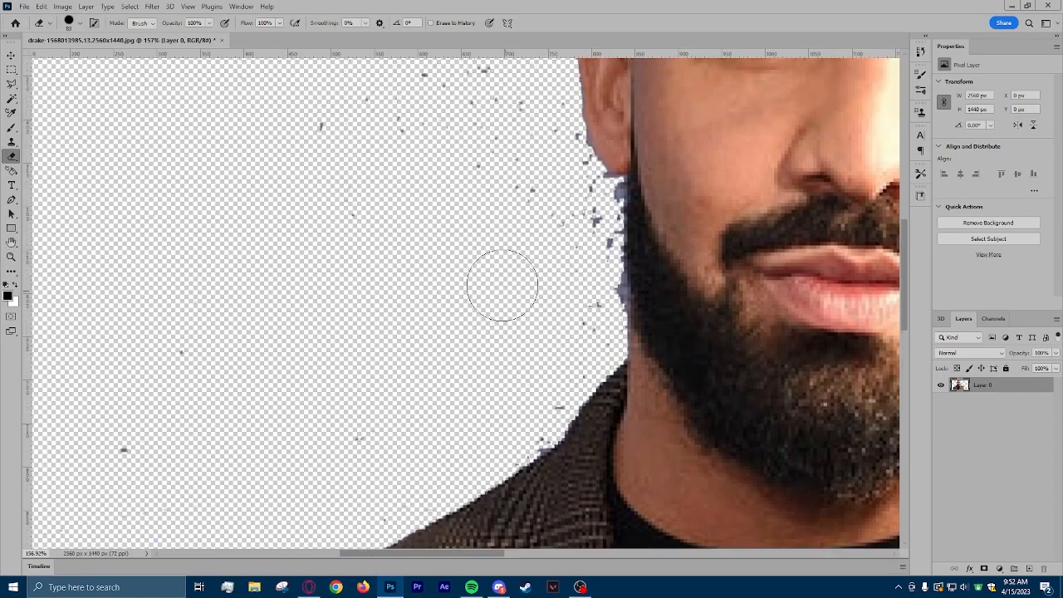
{"action": "mouse_move", "coordinate": [536, 316]}
{"action": "left_mouse_down"}
{"action": "mouse_move", "coordinate": [506, 310]}
{"action": "mouse_move", "coordinate": [428, 179]}
{"action": "mouse_move", "coordinate": [401, 315]}
{"action": "mouse_move", "coordinate": [326, 201]}
{"action": "mouse_move", "coordinate": [359, 338]}
{"action": "mouse_move", "coordinate": [166, 494]}
{"action": "mouse_move", "coordinate": [280, 429]}
{"action": "left_mouse_up"}
Erase the leftover specks around the left shoulder and lower left corner, and the thin arc remnants on the right.
{"action": "scroll", "coordinate": [337, 408], "scroll_direction": "down", "scroll_amount": 6}
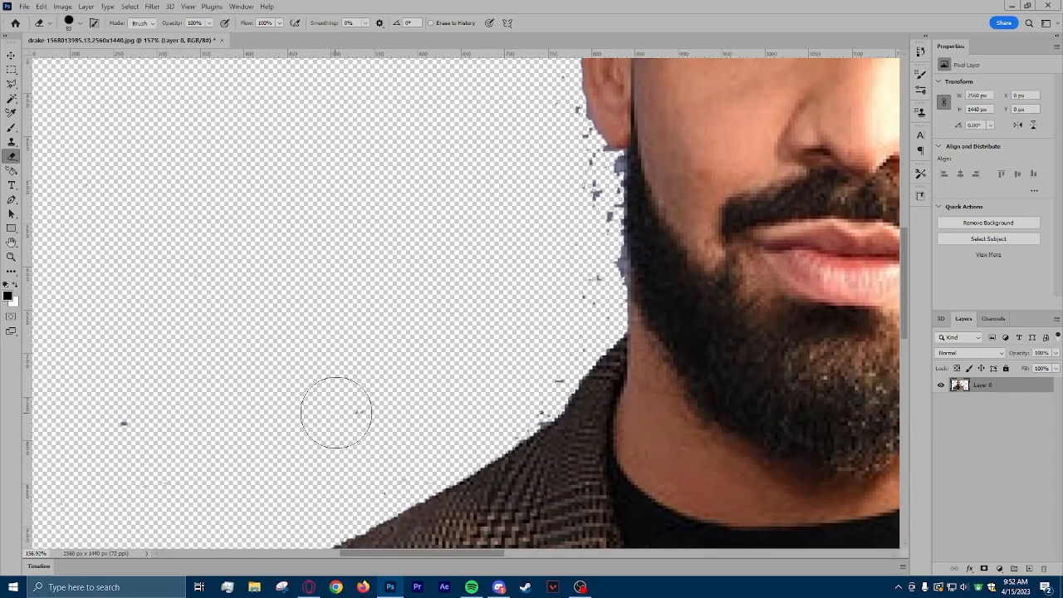
{"action": "scroll", "coordinate": [285, 379], "scroll_direction": "down", "scroll_amount": 5, "text": "alt"}
{"action": "scroll", "coordinate": [223, 456], "scroll_direction": "down", "scroll_amount": 3}
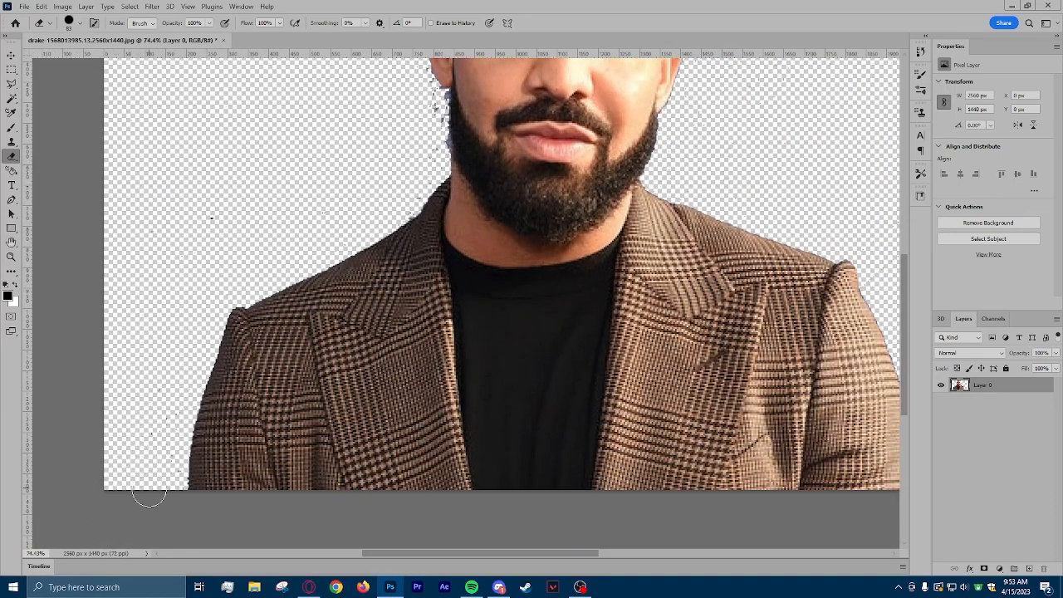
{"action": "scroll", "coordinate": [502, 299], "scroll_direction": "up", "scroll_amount": 5}
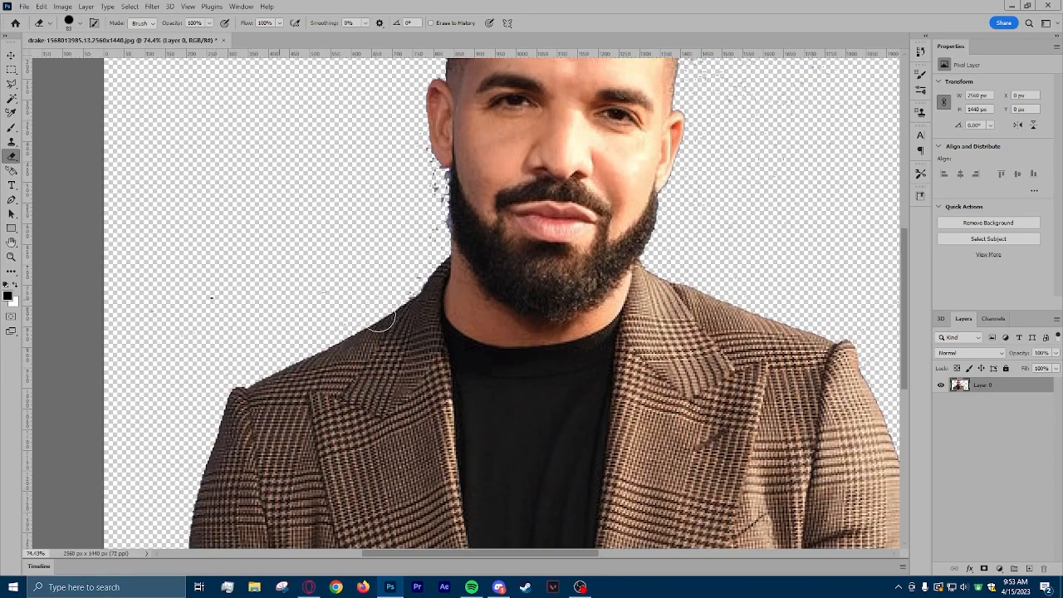
{"action": "mouse_move", "coordinate": [700, 103]}
{"action": "left_mouse_down"}
{"action": "mouse_move", "coordinate": [703, 181]}
{"action": "mouse_move", "coordinate": [744, 99]}
{"action": "mouse_move", "coordinate": [800, 133]}
{"action": "left_mouse_up"}
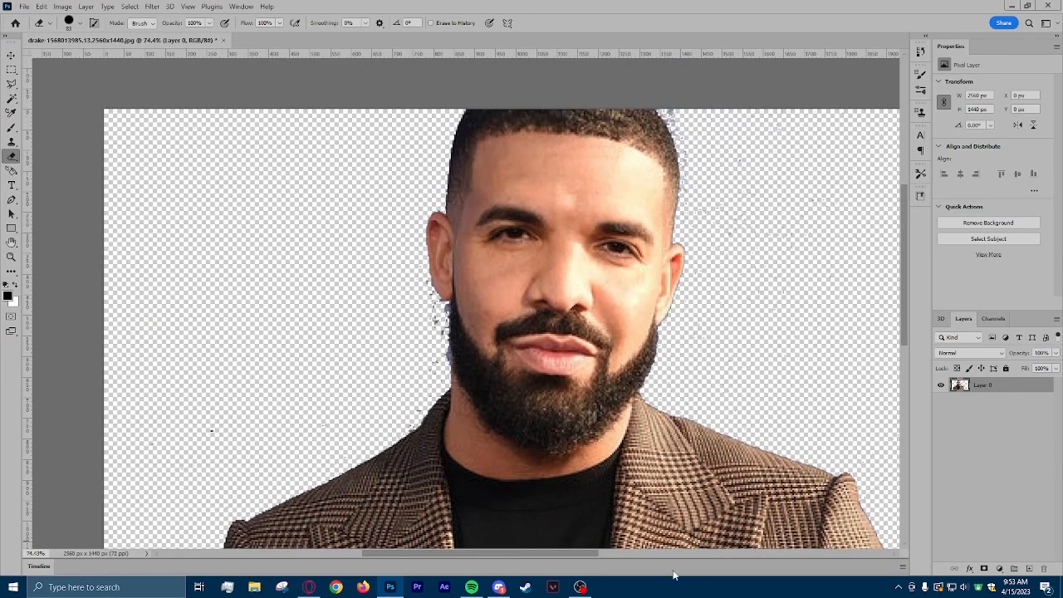
{"action": "left_click_drag", "start_coordinate": [557, 544], "coordinate": [663, 542]}
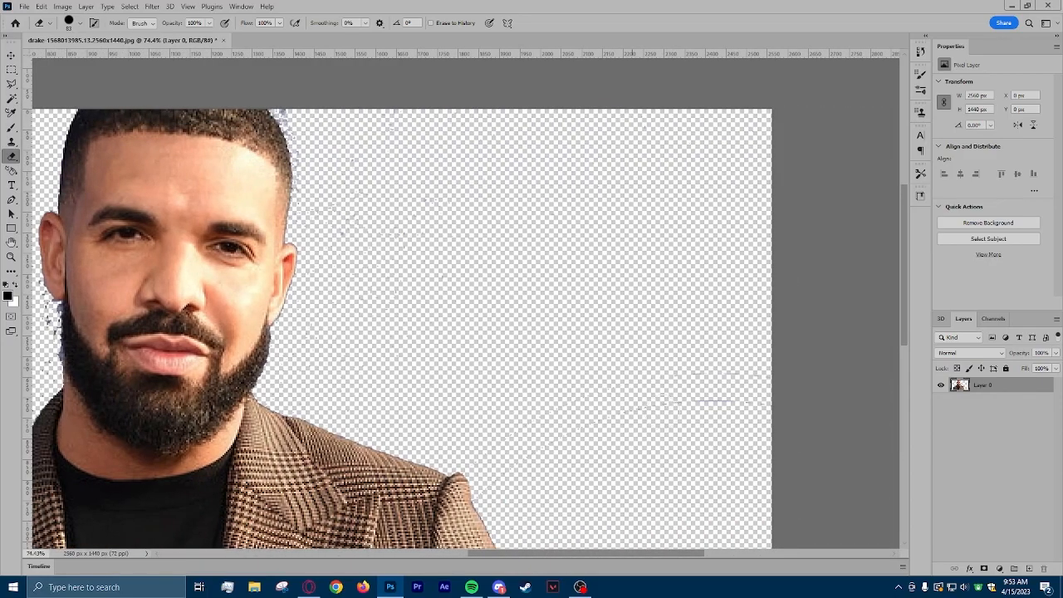
{"action": "left_click_drag", "start_coordinate": [600, 553], "coordinate": [500, 554]}
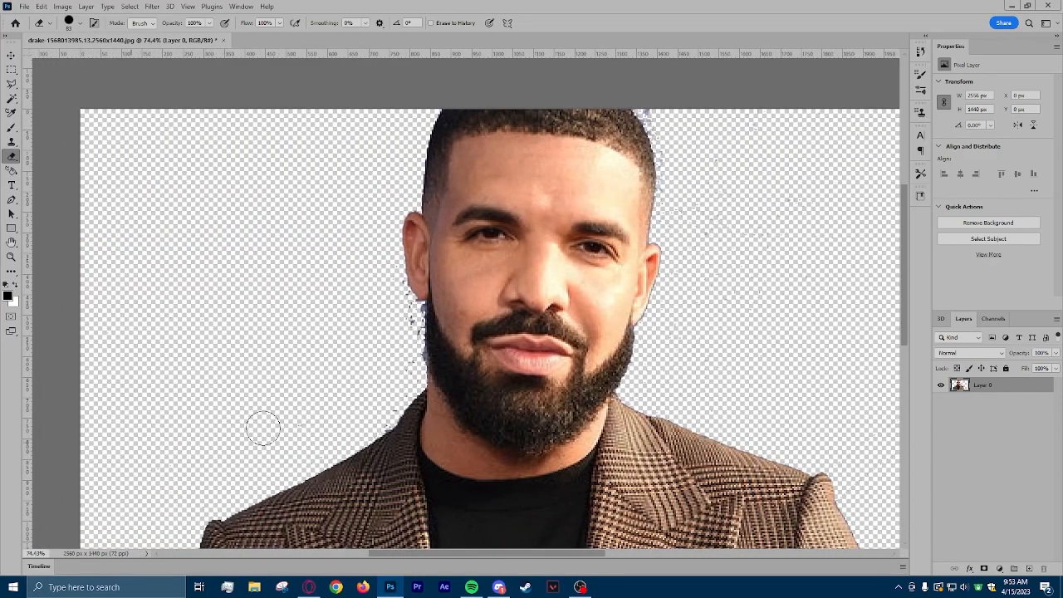
Reduce the eraser size to 25 px and erase the blue fringe along the left edge of the beard.
{"action": "scroll", "coordinate": [410, 389], "scroll_direction": "up", "scroll_amount": 5}
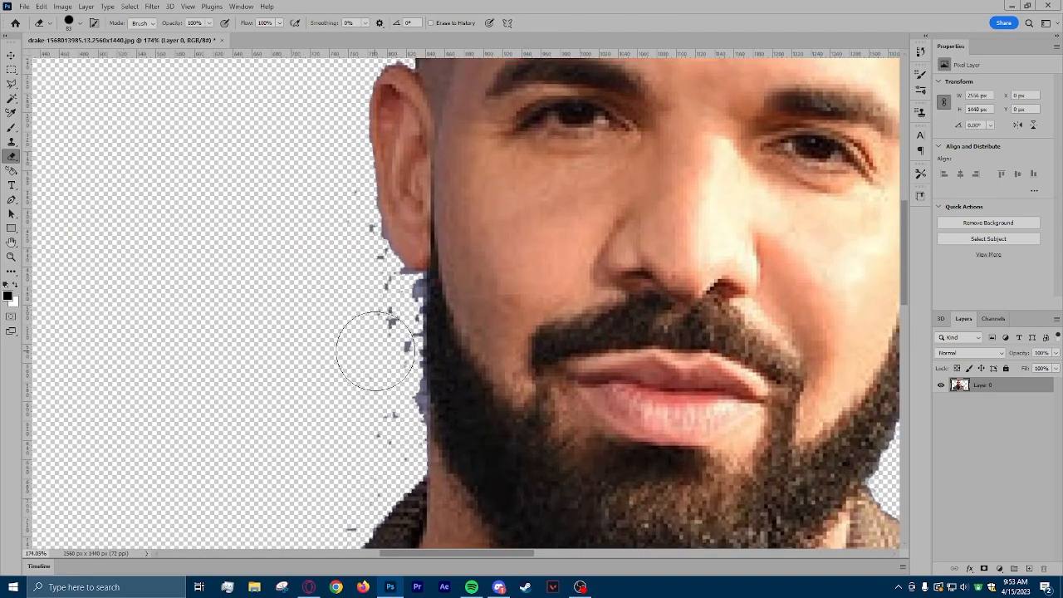
{"action": "scroll", "coordinate": [378, 333], "scroll_direction": "up", "scroll_amount": 1}
{"action": "left_click", "coordinate": [81, 24]}
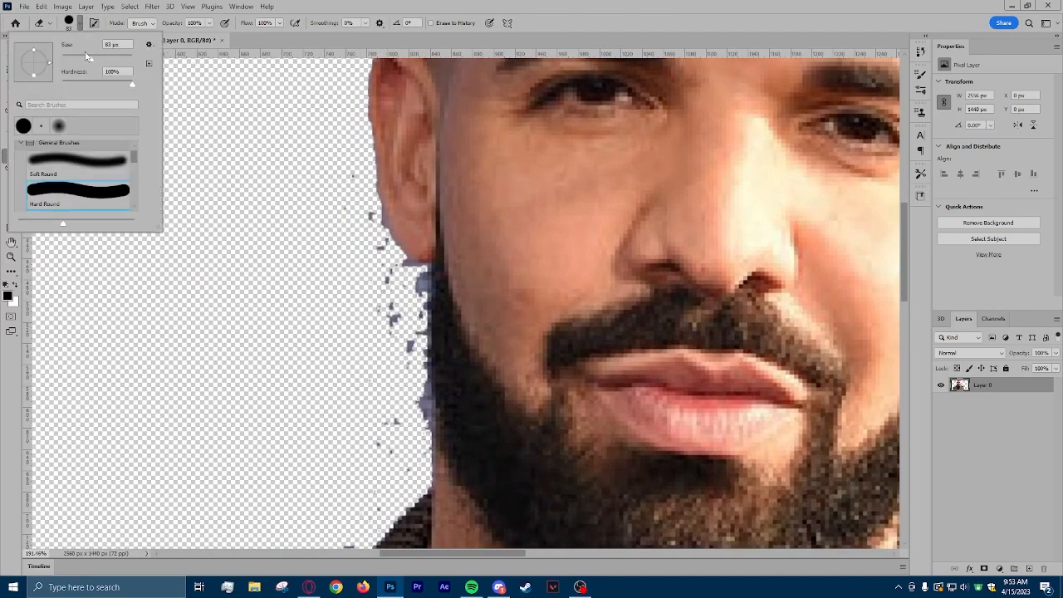
{"action": "left_click_drag", "start_coordinate": [91, 63], "coordinate": [71, 63]}
{"action": "left_click", "coordinate": [374, 437]}
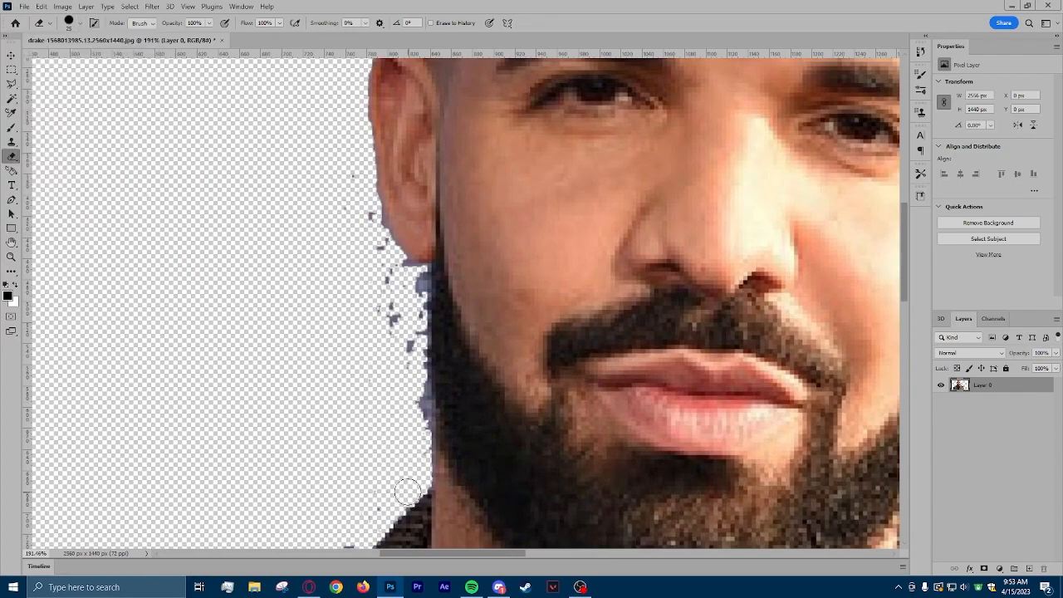
{"action": "scroll", "coordinate": [408, 451], "scroll_direction": "up", "scroll_amount": 2}
{"action": "mouse_move", "coordinate": [425, 405]}
{"action": "left_mouse_down"}
{"action": "mouse_move", "coordinate": [413, 415]}
{"action": "mouse_move", "coordinate": [413, 332]}
{"action": "mouse_move", "coordinate": [421, 426]}
{"action": "mouse_move", "coordinate": [419, 131]}
{"action": "mouse_move", "coordinate": [370, 131]}
{"action": "mouse_move", "coordinate": [367, 261]}
{"action": "mouse_move", "coordinate": [304, 417]}
{"action": "mouse_move", "coordinate": [418, 441]}
{"action": "mouse_move", "coordinate": [423, 486]}
{"action": "left_mouse_up"}
Erase the remaining blue specks around the lobe and outer edge of the ear on the left.
{"action": "scroll", "coordinate": [327, 183], "scroll_direction": "up", "scroll_amount": 1}
{"action": "scroll", "coordinate": [327, 180], "scroll_direction": "up", "scroll_amount": 4}
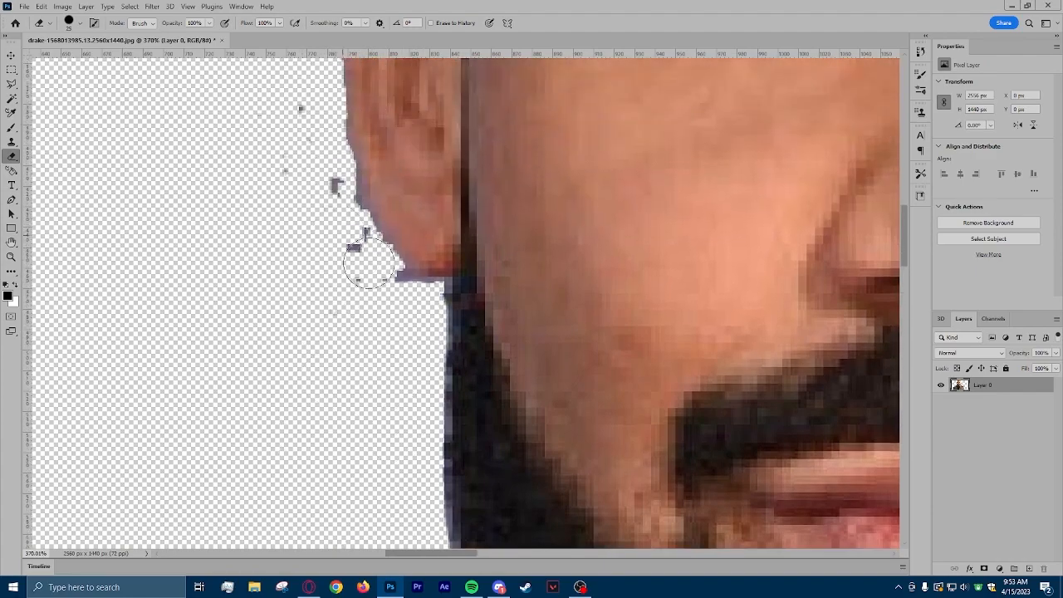
{"action": "mouse_move", "coordinate": [336, 230]}
{"action": "left_mouse_down"}
{"action": "mouse_move", "coordinate": [299, 111]}
{"action": "mouse_move", "coordinate": [340, 222]}
{"action": "mouse_move", "coordinate": [390, 310]}
{"action": "mouse_move", "coordinate": [294, 322]}
{"action": "left_mouse_up"}
{"action": "scroll", "coordinate": [290, 396], "scroll_direction": "up", "scroll_amount": 5}
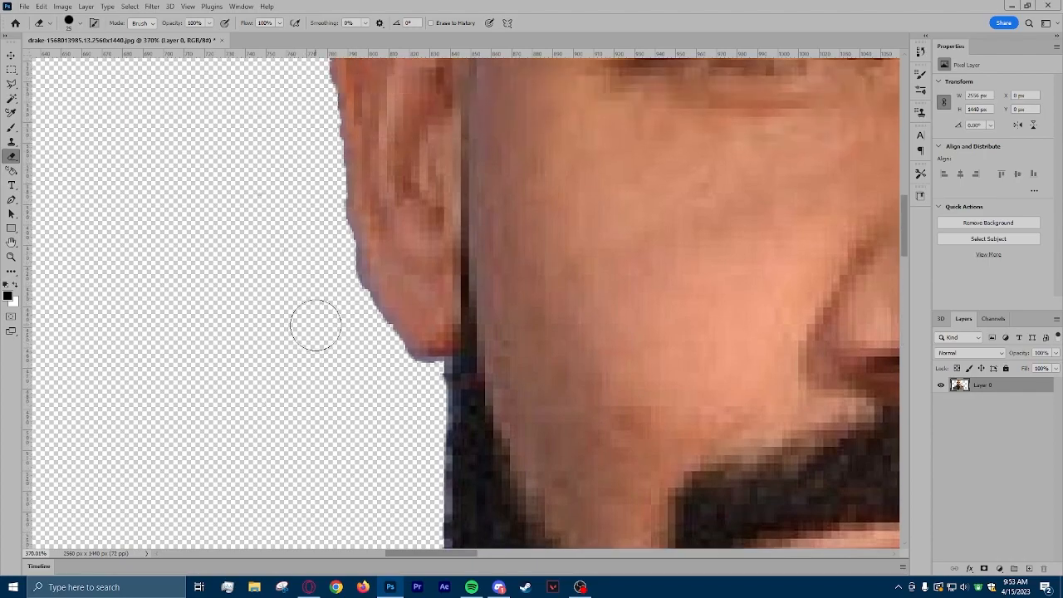
{"action": "scroll", "coordinate": [494, 366], "scroll_direction": "down", "scroll_amount": 2}
{"action": "scroll", "coordinate": [493, 366], "scroll_direction": "down", "scroll_amount": 2}
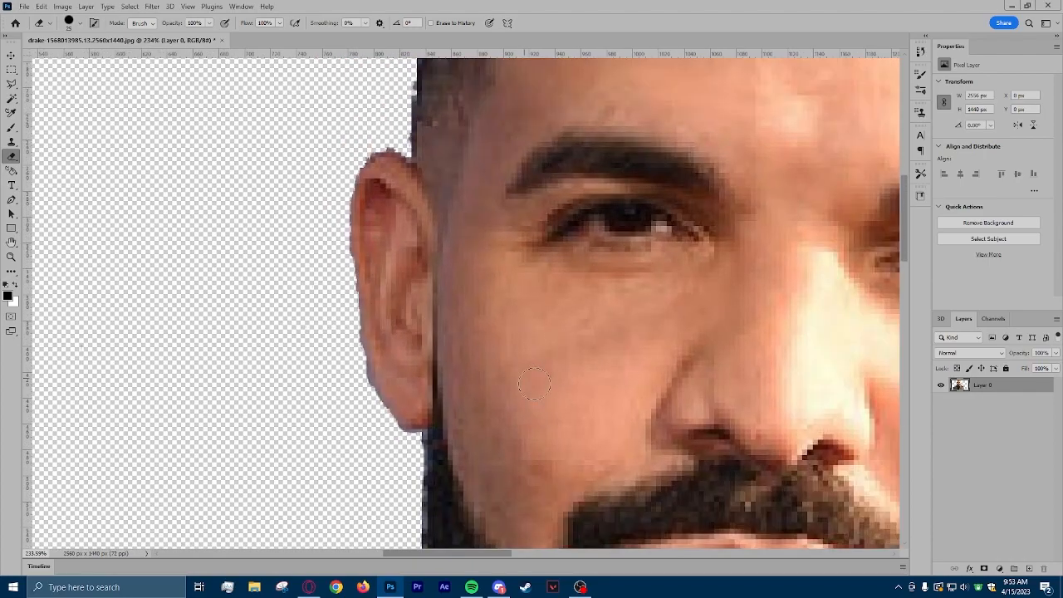
Erase the blue fringe beside the hair on the right, and clear the specks beyond it with a 111 px eraser.
{"action": "left_click_drag", "start_coordinate": [461, 550], "coordinate": [567, 552]}
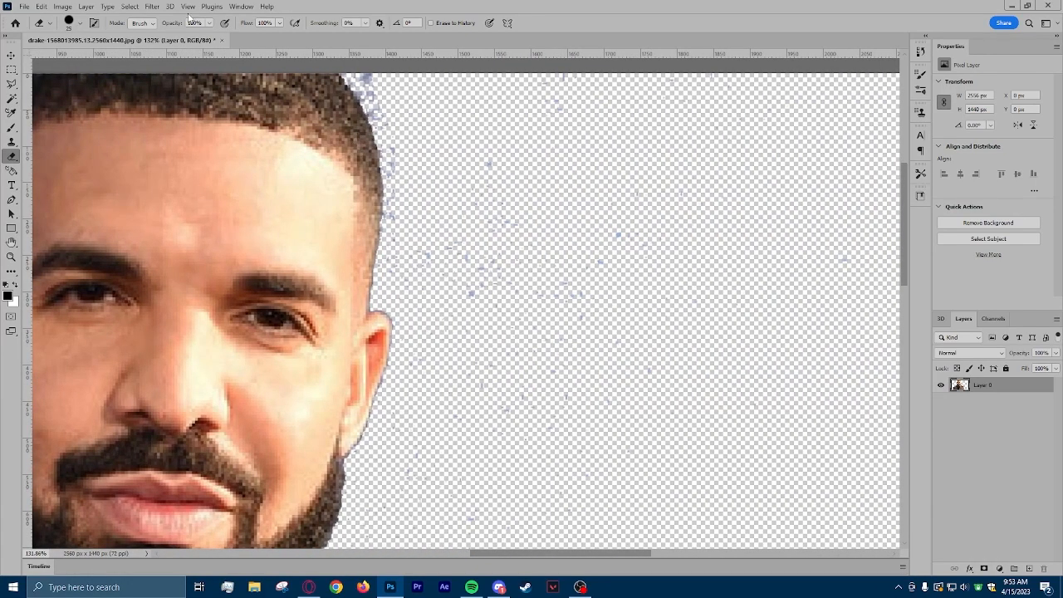
{"action": "mouse_move", "coordinate": [366, 79]}
{"action": "left_mouse_down"}
{"action": "mouse_move", "coordinate": [396, 156]}
{"action": "mouse_move", "coordinate": [395, 259]}
{"action": "left_mouse_up"}
{"action": "left_click", "coordinate": [77, 27]}
{"action": "type", "text": "111"}
{"action": "key", "text": "Return"}
{"action": "mouse_move", "coordinate": [461, 271]}
{"action": "left_mouse_down"}
{"action": "mouse_move", "coordinate": [500, 524]}
{"action": "mouse_move", "coordinate": [480, 458]}
{"action": "mouse_move", "coordinate": [422, 517]}
{"action": "mouse_move", "coordinate": [432, 482]}
{"action": "mouse_move", "coordinate": [544, 380]}
{"action": "mouse_move", "coordinate": [652, 223]}
{"action": "mouse_move", "coordinate": [493, 412]}
{"action": "mouse_move", "coordinate": [613, 204]}
{"action": "mouse_move", "coordinate": [550, 113]}
{"action": "mouse_move", "coordinate": [712, 115]}
{"action": "mouse_move", "coordinate": [835, 154]}
{"action": "mouse_move", "coordinate": [549, 513]}
{"action": "left_mouse_up"}
{"action": "scroll", "coordinate": [544, 486], "scroll_direction": "down", "scroll_amount": 3}
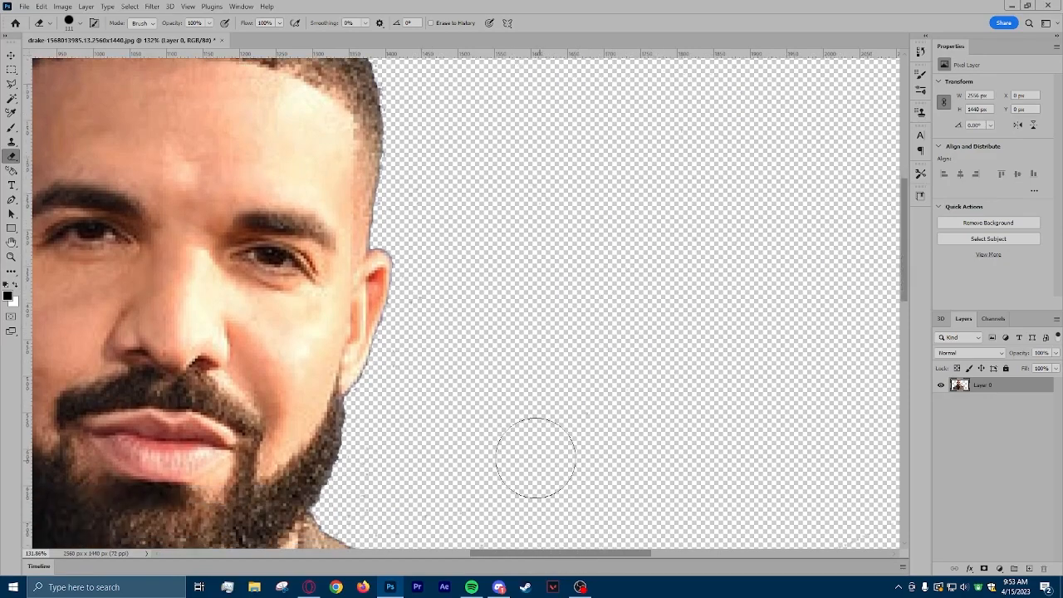
{"action": "mouse_move", "coordinate": [441, 418]}
{"action": "left_mouse_down"}
{"action": "mouse_move", "coordinate": [464, 463]}
{"action": "mouse_move", "coordinate": [508, 472]}
{"action": "mouse_move", "coordinate": [388, 431]}
{"action": "mouse_move", "coordinate": [630, 459]}
{"action": "mouse_move", "coordinate": [892, 519]}
{"action": "left_mouse_up"}
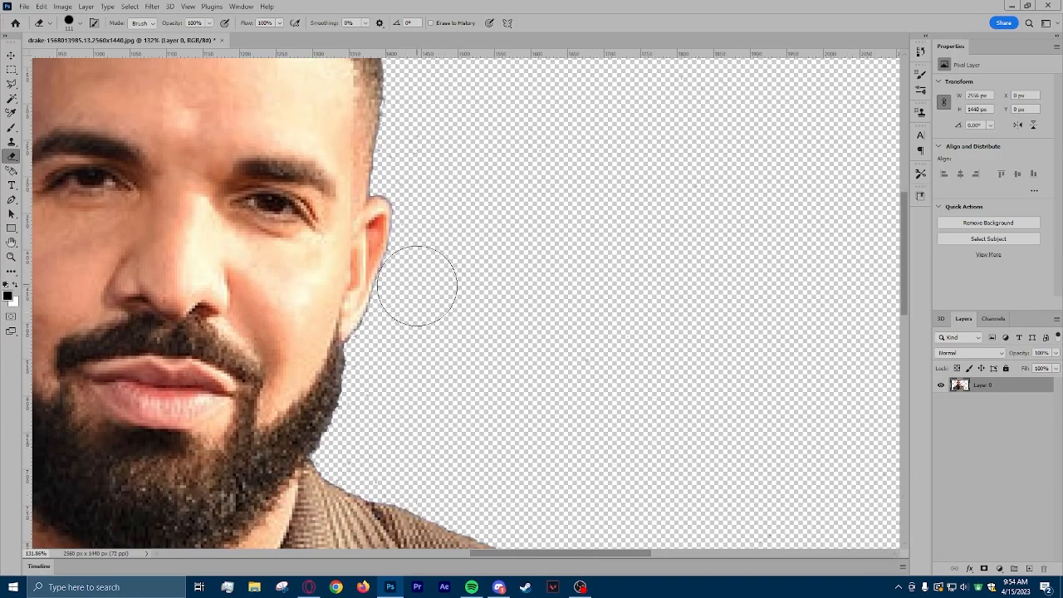
{"action": "scroll", "coordinate": [404, 384], "scroll_direction": "down", "scroll_amount": 10}
{"action": "scroll", "coordinate": [392, 438], "scroll_direction": "down", "scroll_amount": 1}
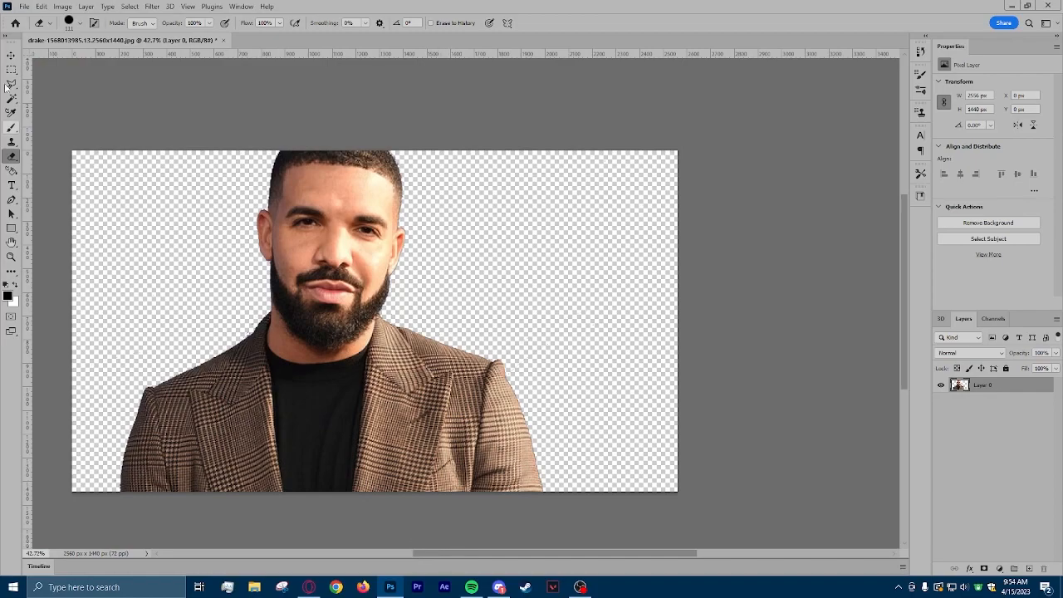
{"action": "left_click", "coordinate": [11, 55]}
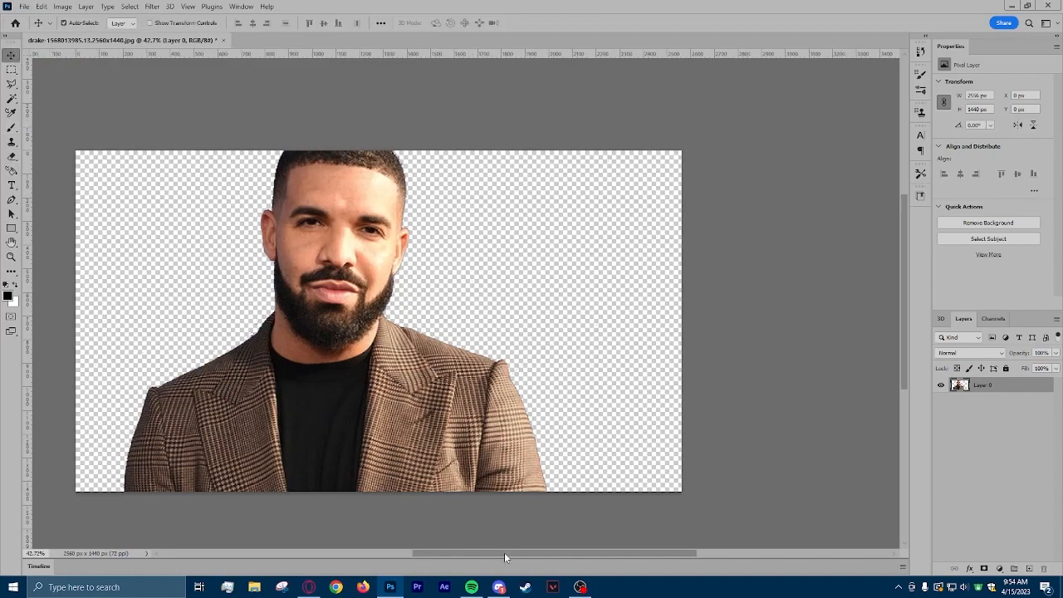
{"action": "left_click_drag", "start_coordinate": [505, 553], "coordinate": [461, 553]}
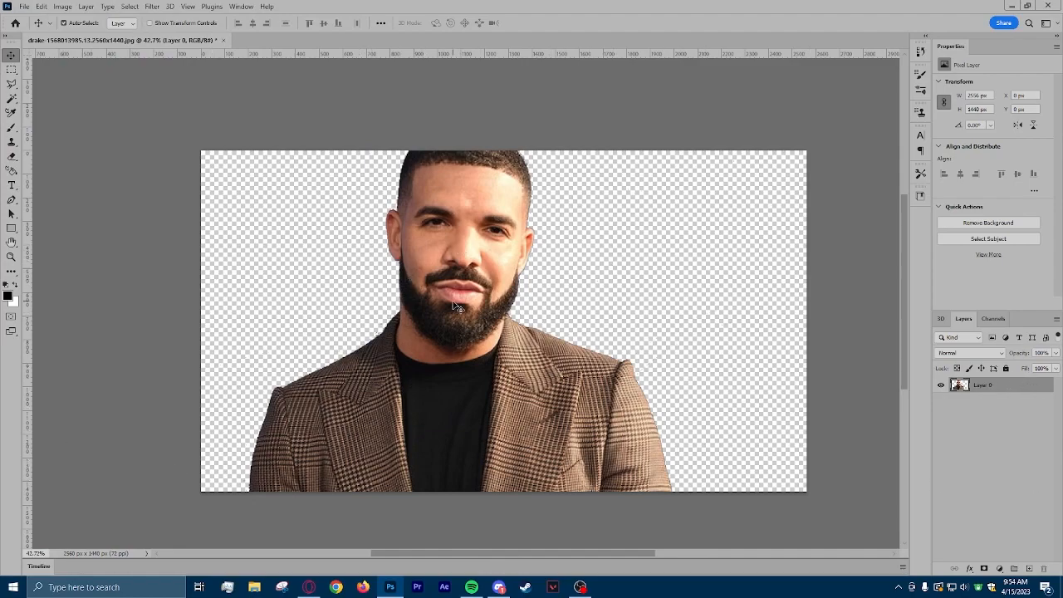
{"action": "left_click", "coordinate": [25, 8]}
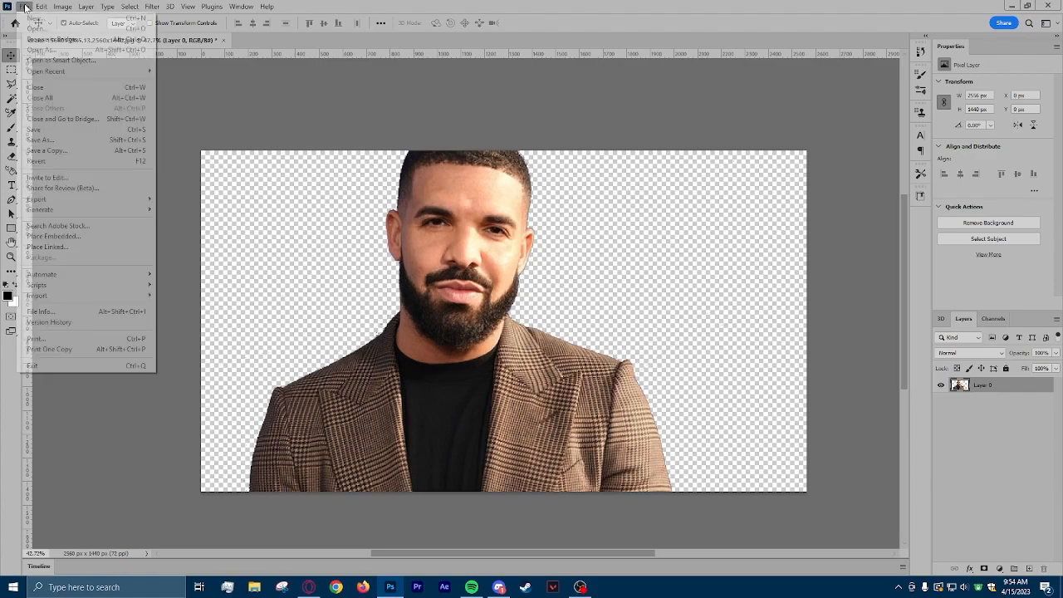
{"action": "left_click", "coordinate": [77, 238]}
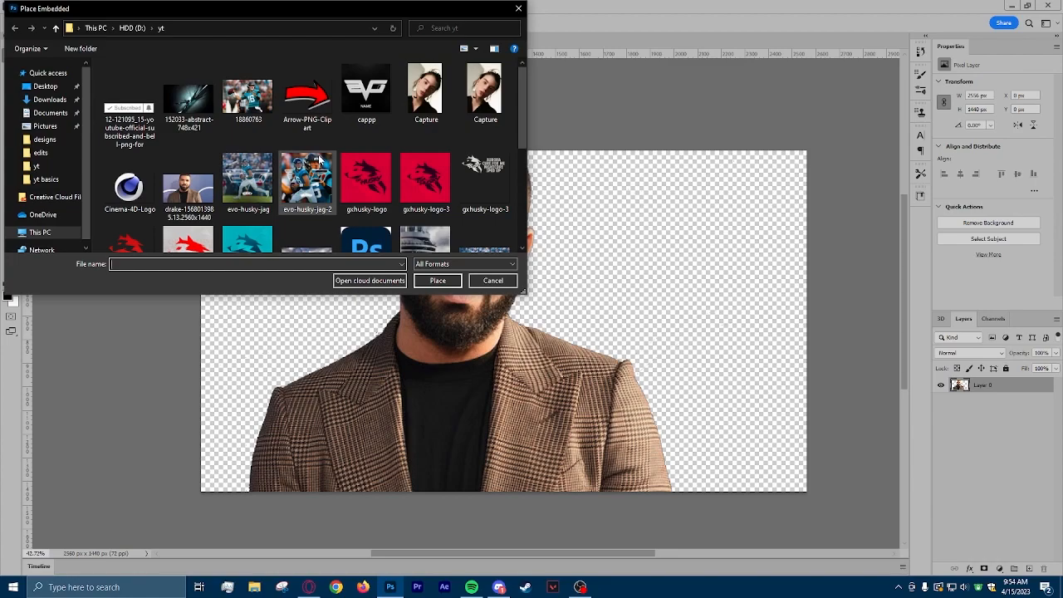
{"action": "scroll", "coordinate": [320, 159], "scroll_direction": "down", "scroll_amount": 3}
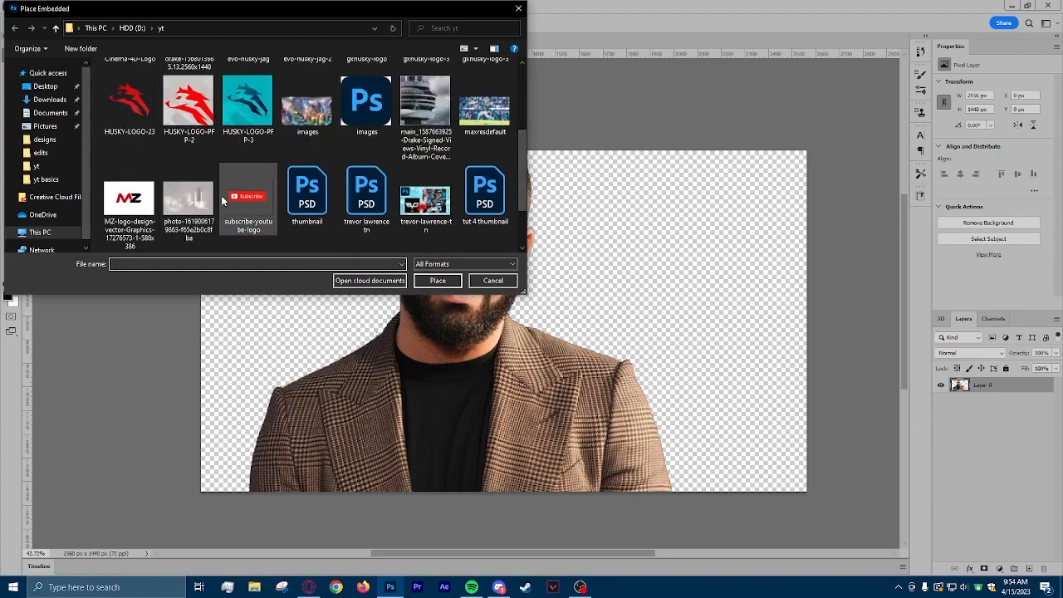
{"action": "left_click", "coordinate": [180, 211]}
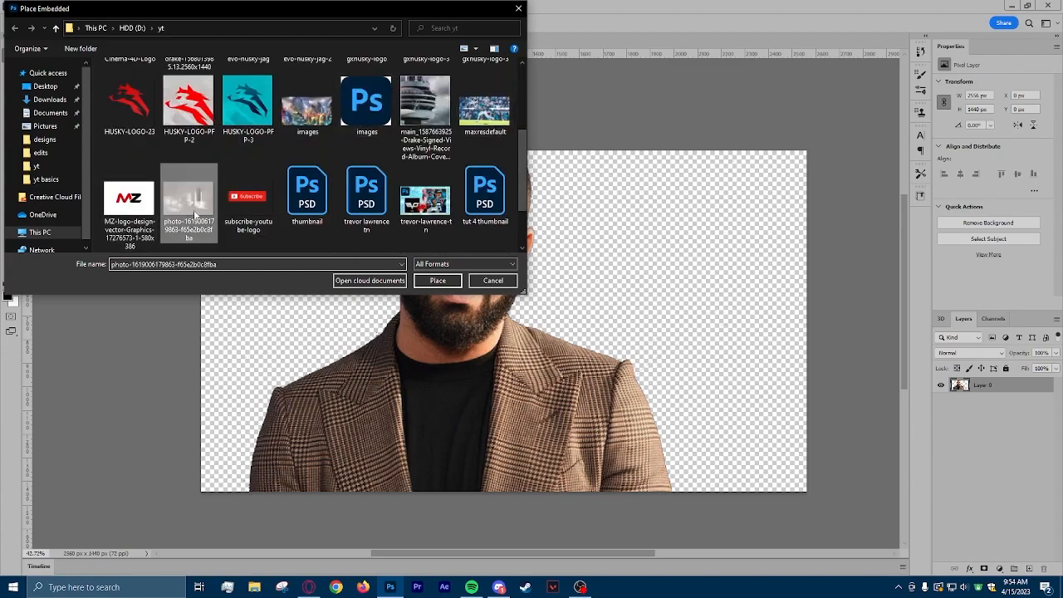
{"action": "left_click", "coordinate": [438, 280]}
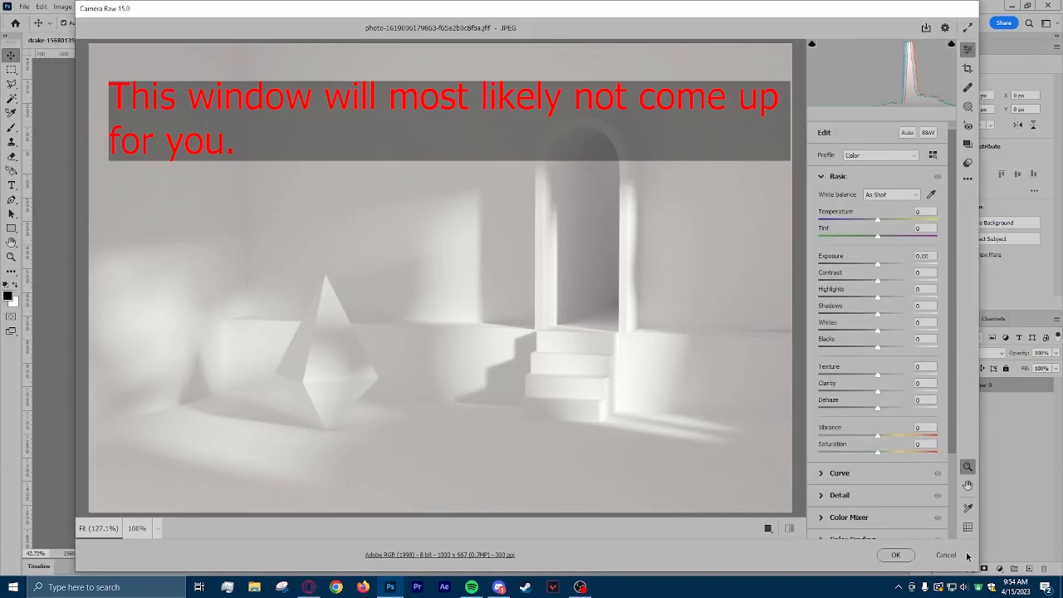
{"action": "left_click", "coordinate": [896, 555]}
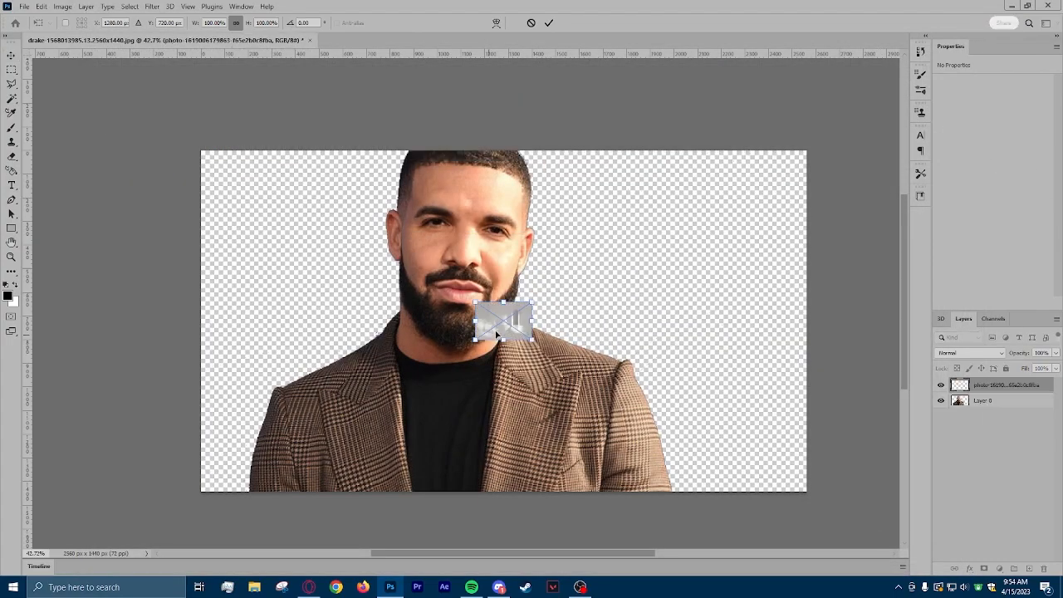
Enlarge the placed room image to about 1140% so it covers the whole canvas, and move its layer below Layer 0.
{"action": "left_click_drag", "start_coordinate": [531, 340], "coordinate": [881, 552]}
{"action": "left_click_drag", "start_coordinate": [759, 451], "coordinate": [393, 259]}
{"action": "left_click_drag", "start_coordinate": [561, 377], "coordinate": [806, 532]}
{"action": "left_click_drag", "start_coordinate": [695, 411], "coordinate": [738, 412]}
{"action": "left_click_drag", "start_coordinate": [746, 413], "coordinate": [748, 414]}
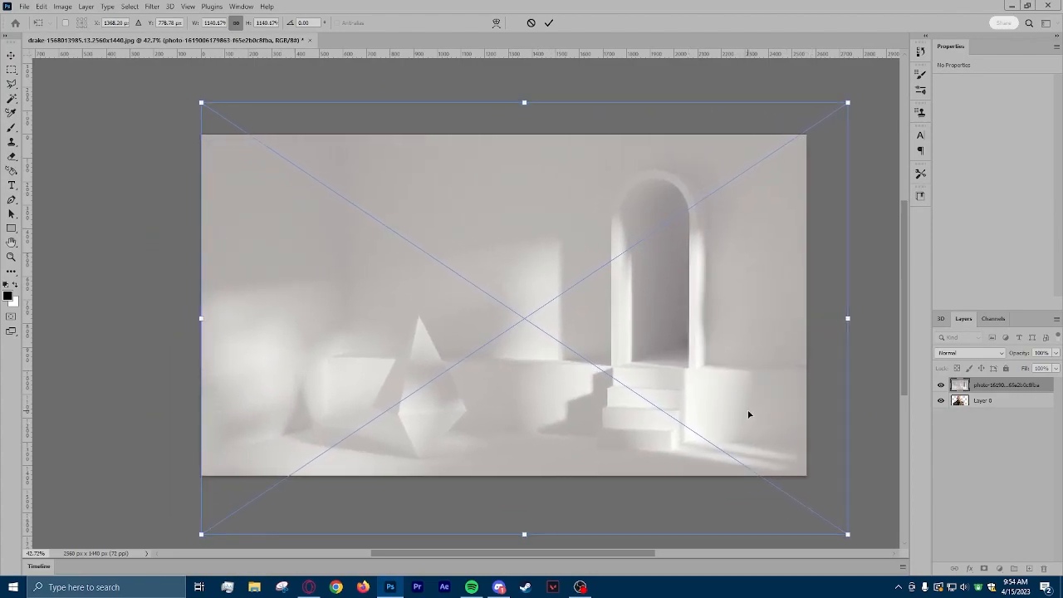
{"action": "key", "text": "Return"}
{"action": "left_click_drag", "start_coordinate": [988, 385], "coordinate": [998, 418]}
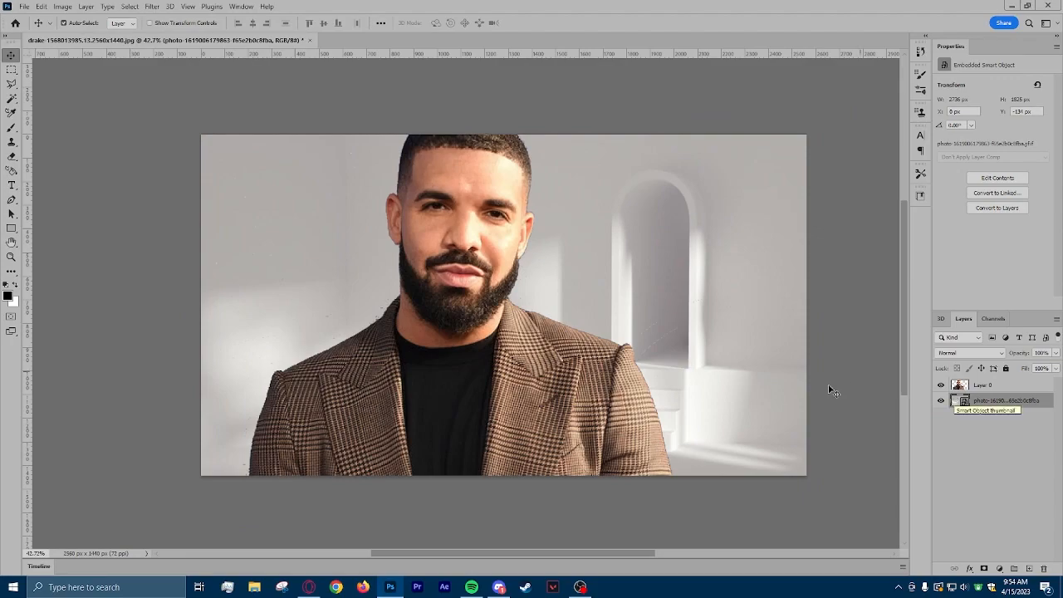
Erase the leftover dark specks on Layer 0 in the area above the shoulder on the left and beside the beard.
{"action": "scroll", "coordinate": [558, 278], "scroll_direction": "up", "scroll_amount": 1}
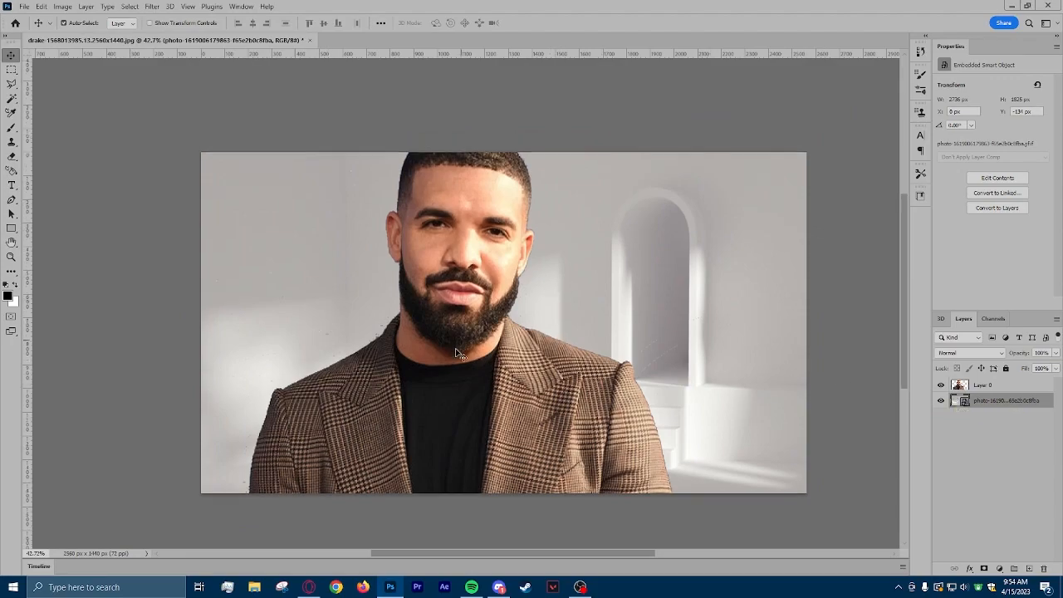
{"action": "scroll", "coordinate": [352, 391], "scroll_direction": "up", "scroll_amount": 5}
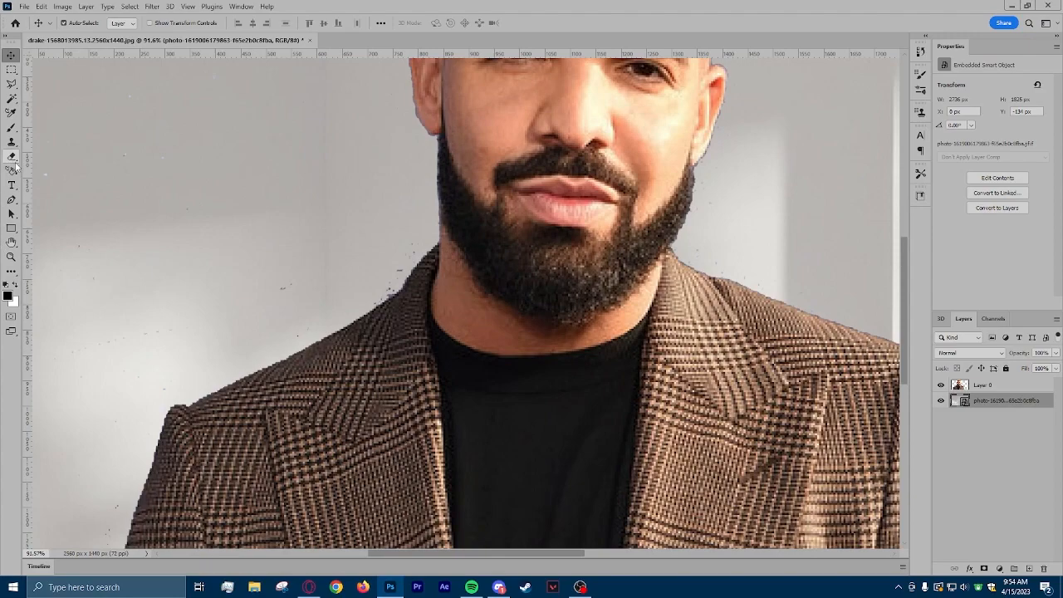
{"action": "left_click", "coordinate": [12, 158]}
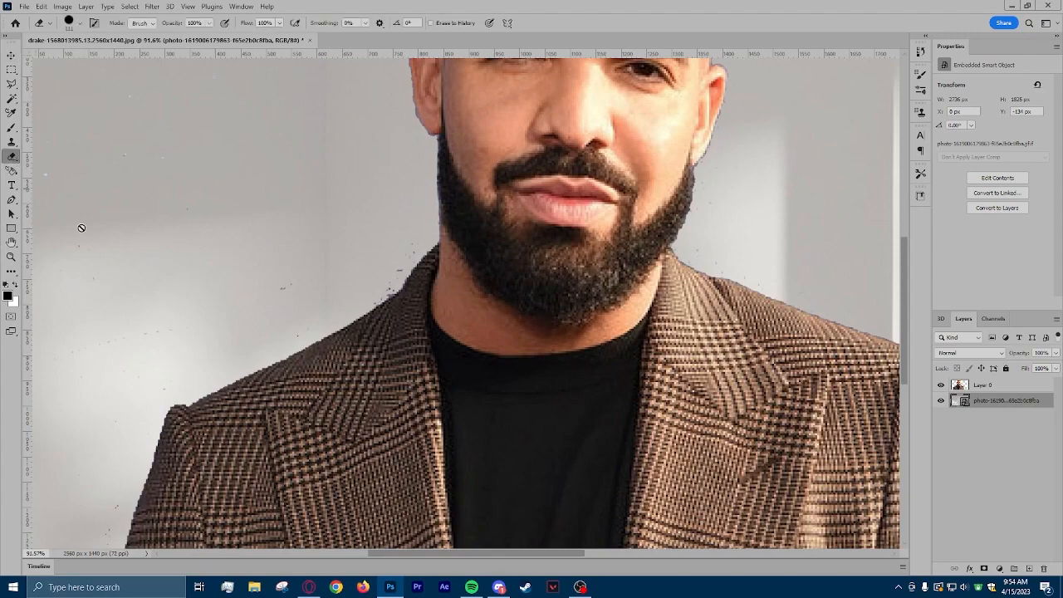
{"action": "left_click", "coordinate": [1014, 387]}
{"action": "mouse_move", "coordinate": [373, 245]}
{"action": "left_mouse_down"}
{"action": "mouse_move", "coordinate": [343, 289]}
{"action": "mouse_move", "coordinate": [220, 306]}
{"action": "mouse_move", "coordinate": [58, 359]}
{"action": "mouse_move", "coordinate": [281, 294]}
{"action": "mouse_move", "coordinate": [193, 249]}
{"action": "mouse_move", "coordinate": [220, 106]}
{"action": "left_mouse_up"}
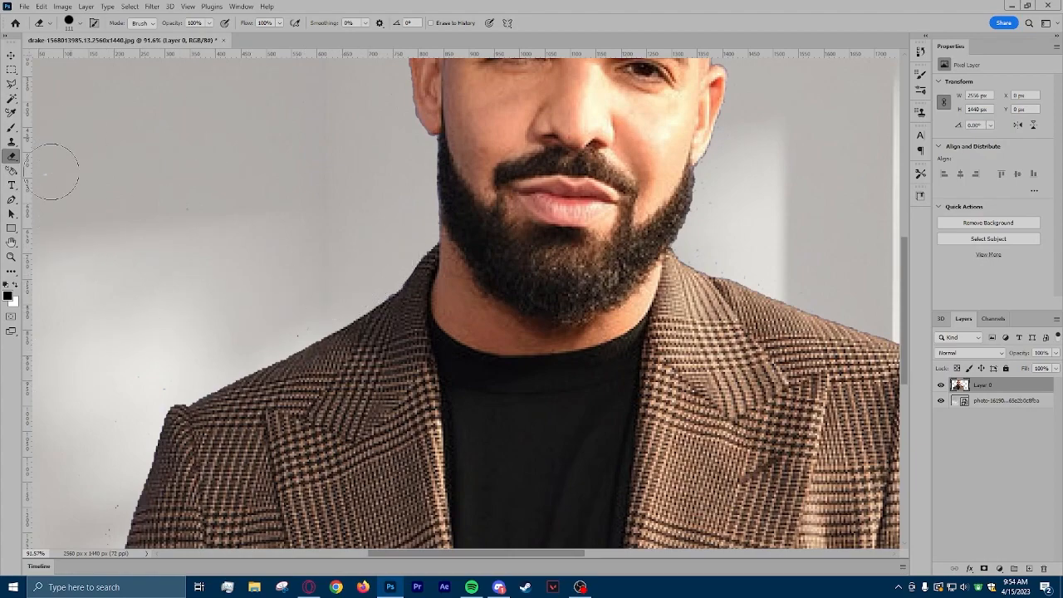
{"action": "scroll", "coordinate": [720, 246], "scroll_direction": "down", "scroll_amount": 5}
{"action": "left_click_drag", "start_coordinate": [557, 554], "coordinate": [639, 558]}
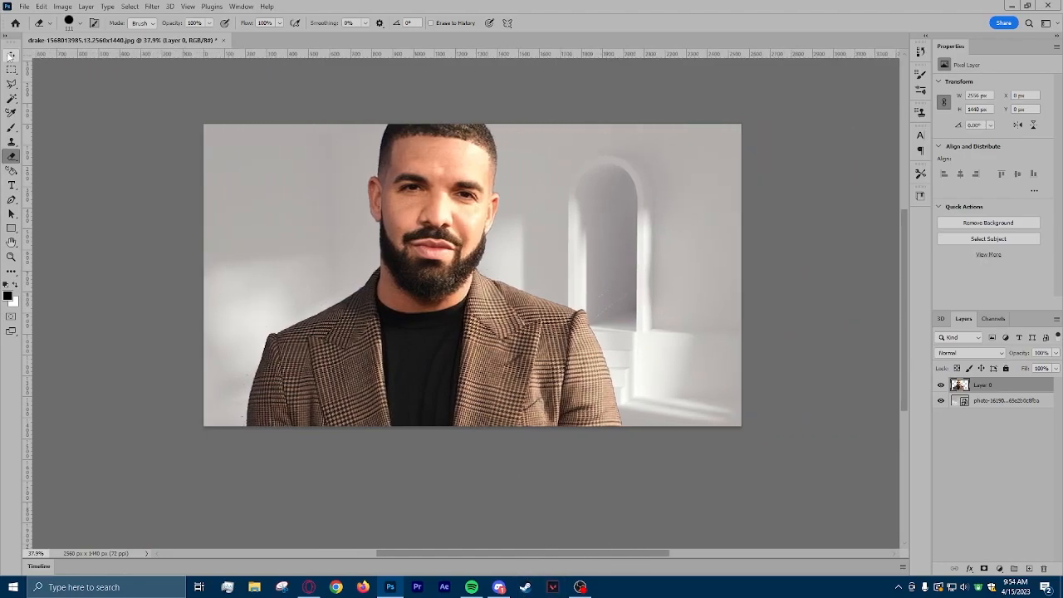
Add a drop shadow to Layer 0 with a size of 7 px and an opacity of about 22%.
{"action": "left_click", "coordinate": [11, 55]}
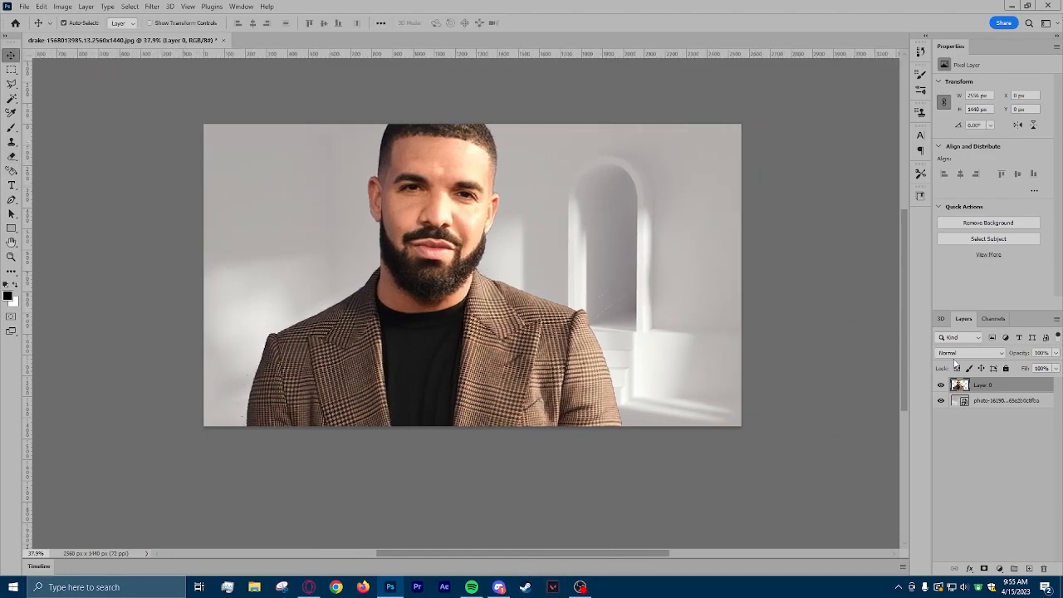
{"action": "right_click", "coordinate": [999, 388]}
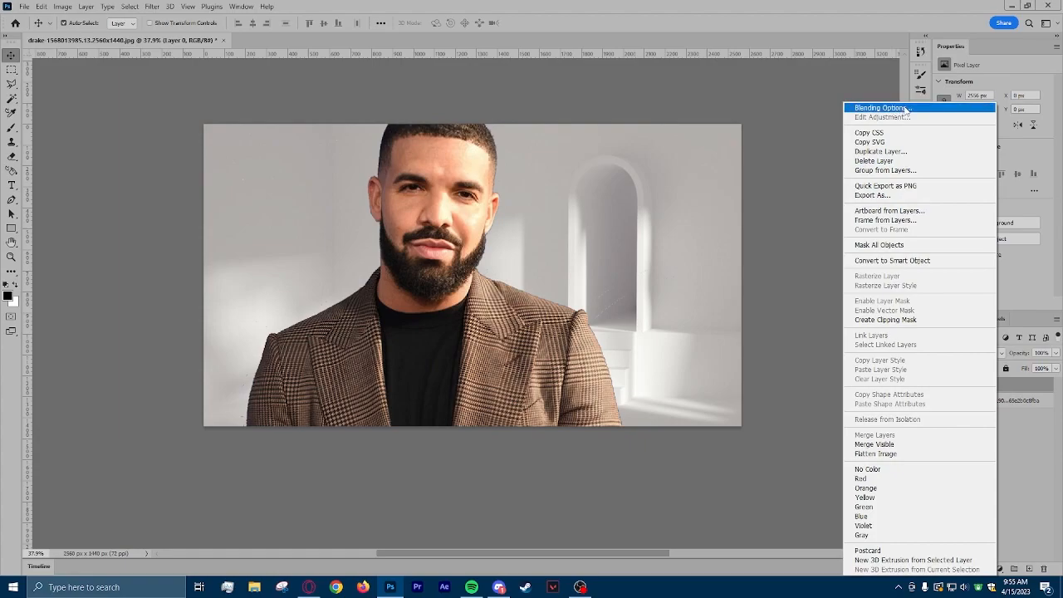
{"action": "left_click", "coordinate": [906, 109]}
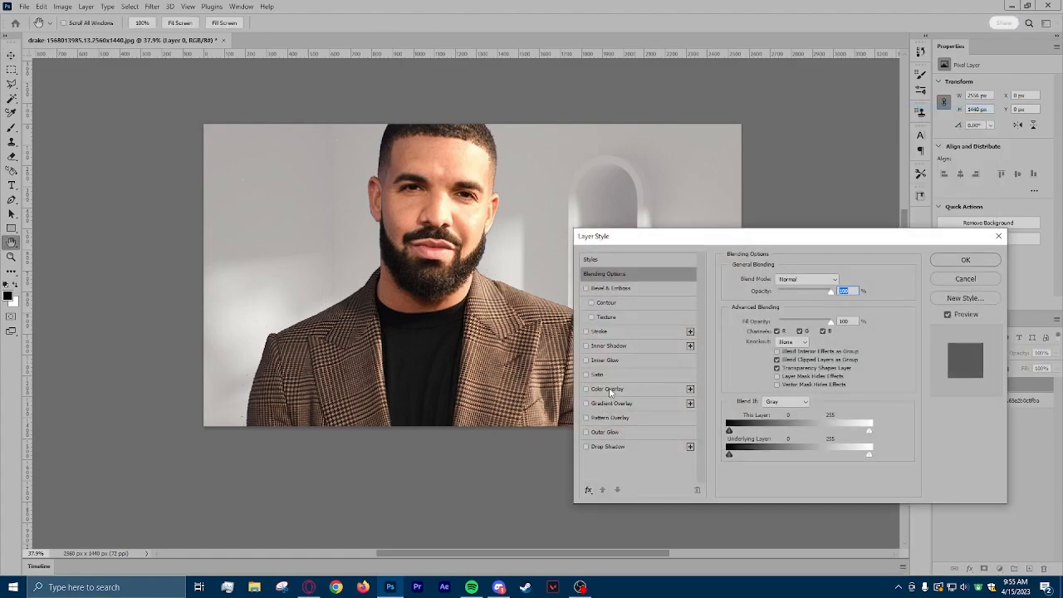
{"action": "left_click", "coordinate": [588, 447]}
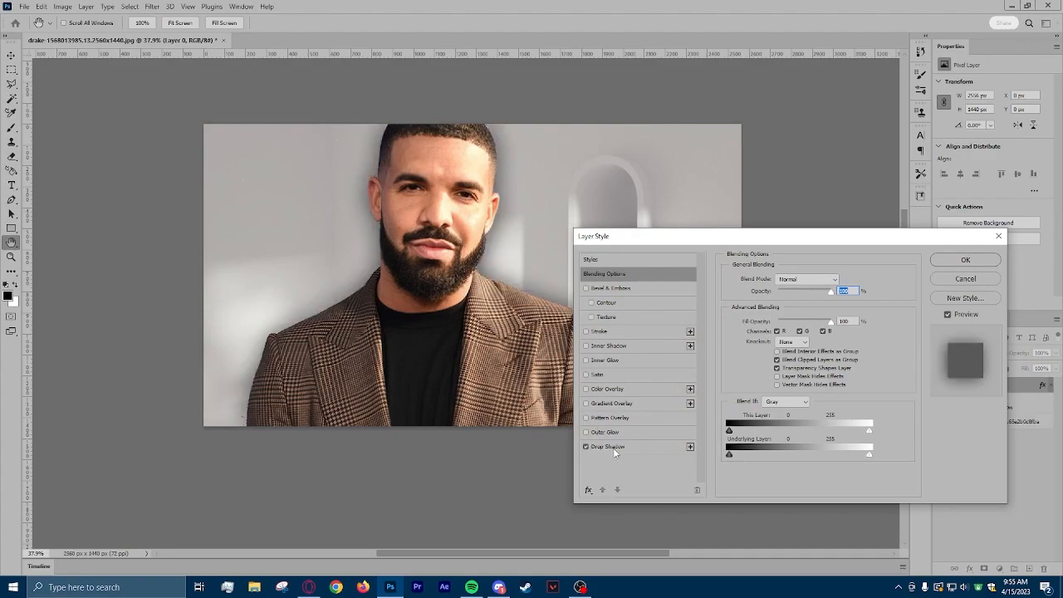
{"action": "left_click", "coordinate": [610, 447]}
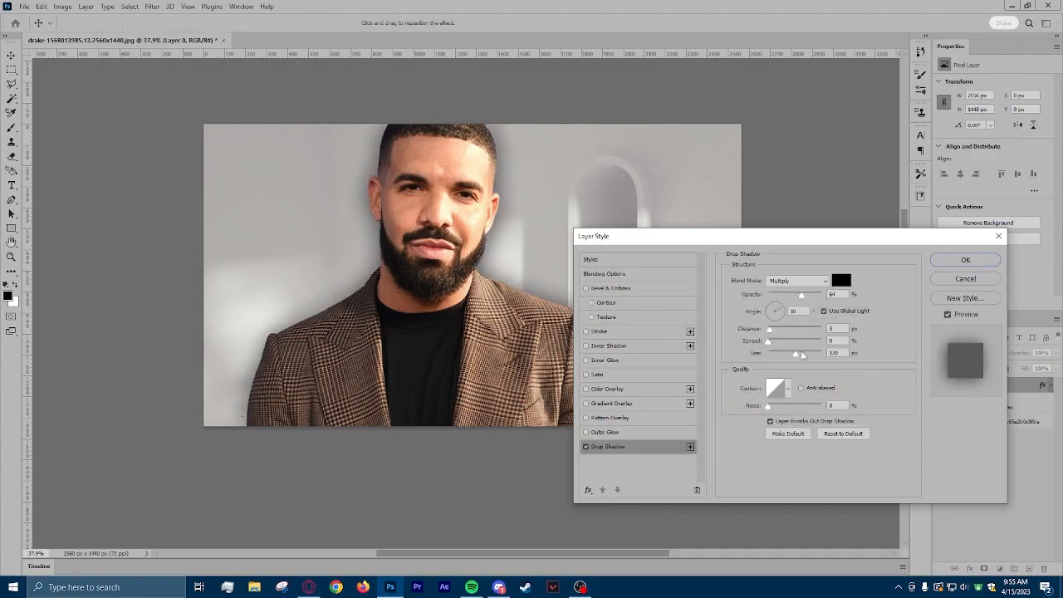
{"action": "left_click_drag", "start_coordinate": [795, 355], "coordinate": [772, 357]}
{"action": "left_click_drag", "start_coordinate": [802, 295], "coordinate": [779, 309]}
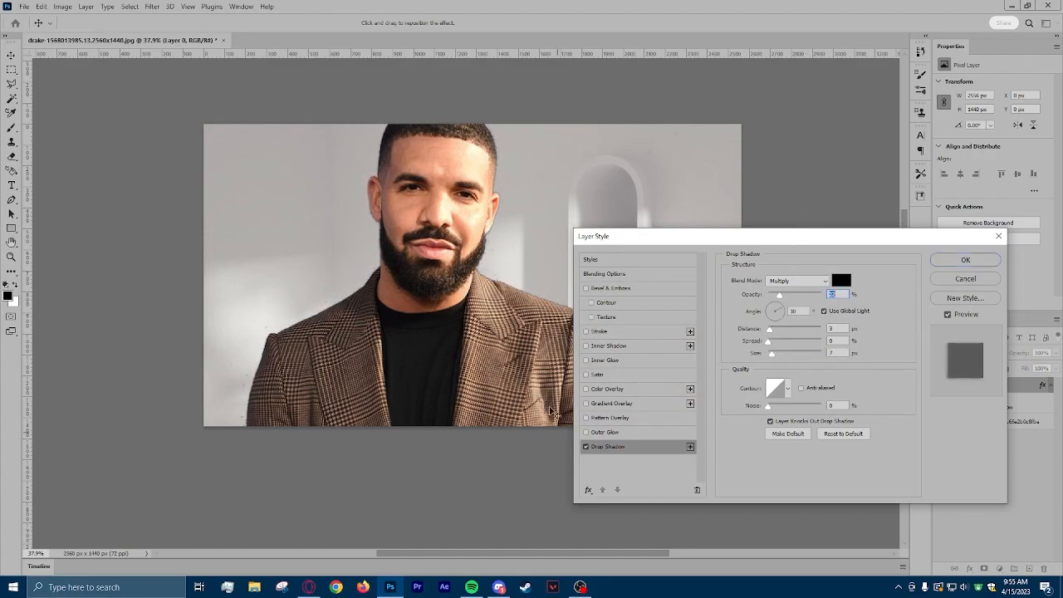
{"action": "left_click", "coordinate": [584, 346]}
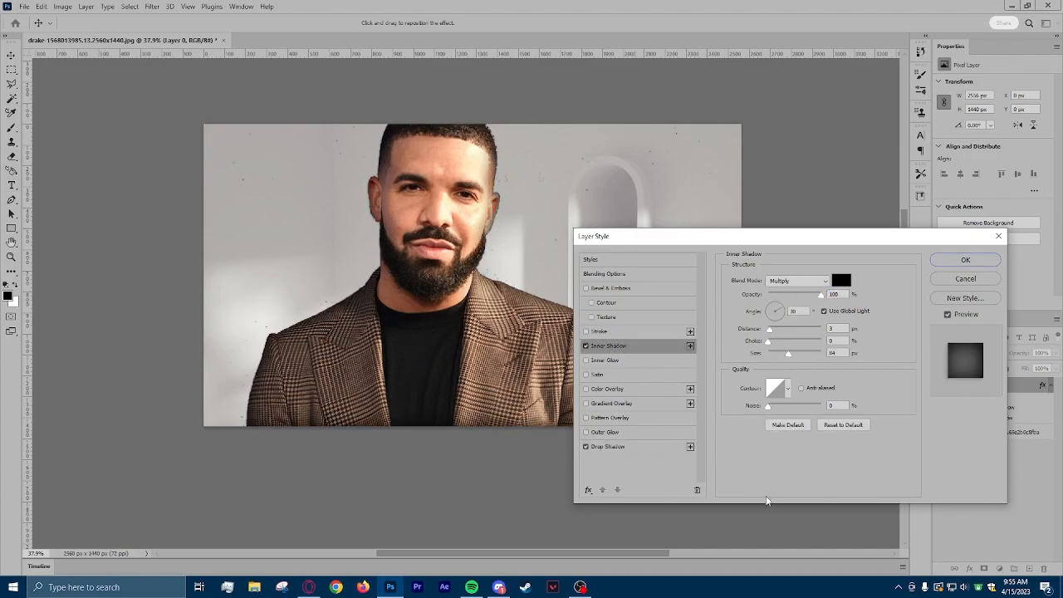
{"action": "left_click_drag", "start_coordinate": [789, 355], "coordinate": [768, 354]}
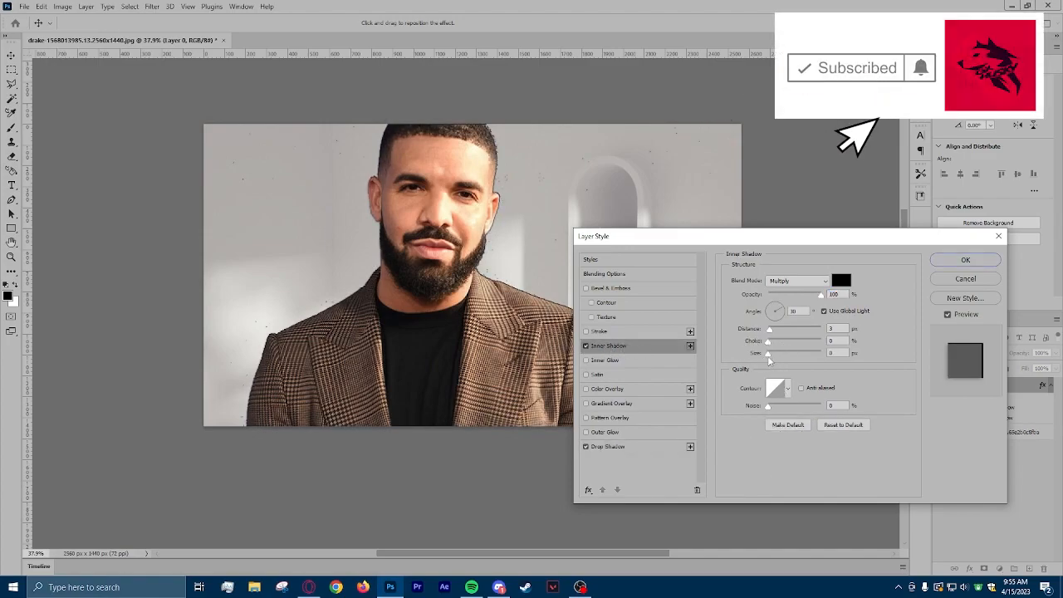
{"action": "left_click", "coordinate": [586, 346]}
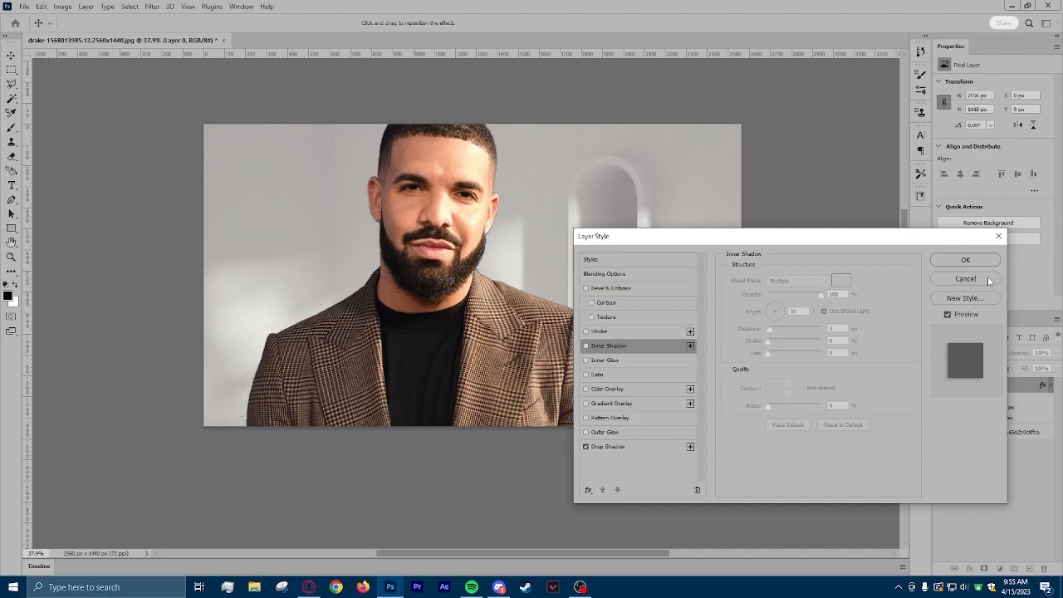
Apply the layer style to Layer 0 with only the drop shadow enabled.
{"action": "left_click", "coordinate": [963, 261]}
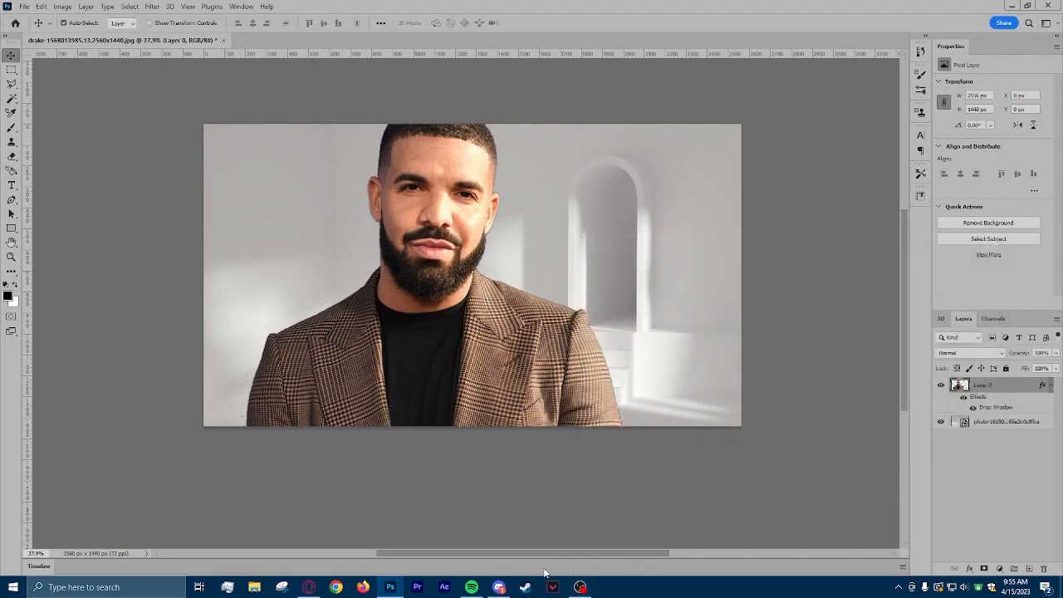